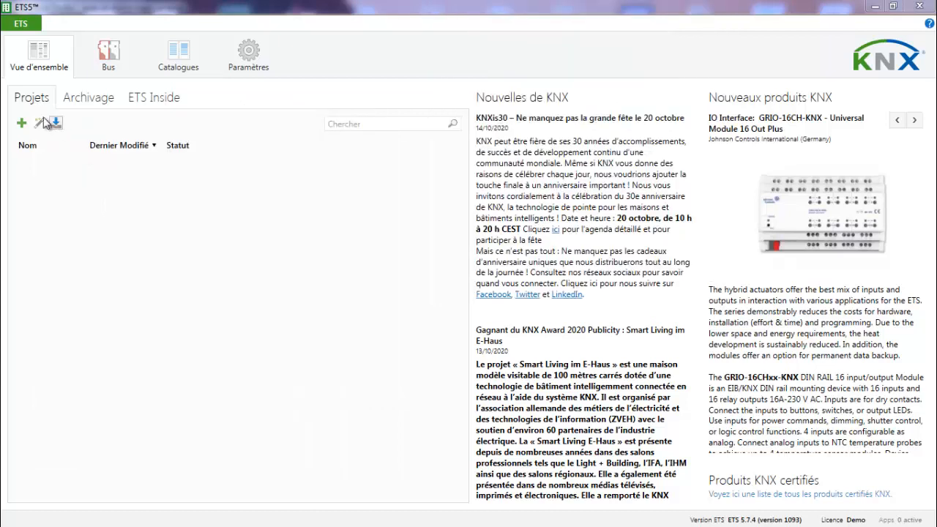
- Create a project named "appartement 10" with an IP backbone, TP line 1.1 and three-level group addresses
left_click(21, 125)
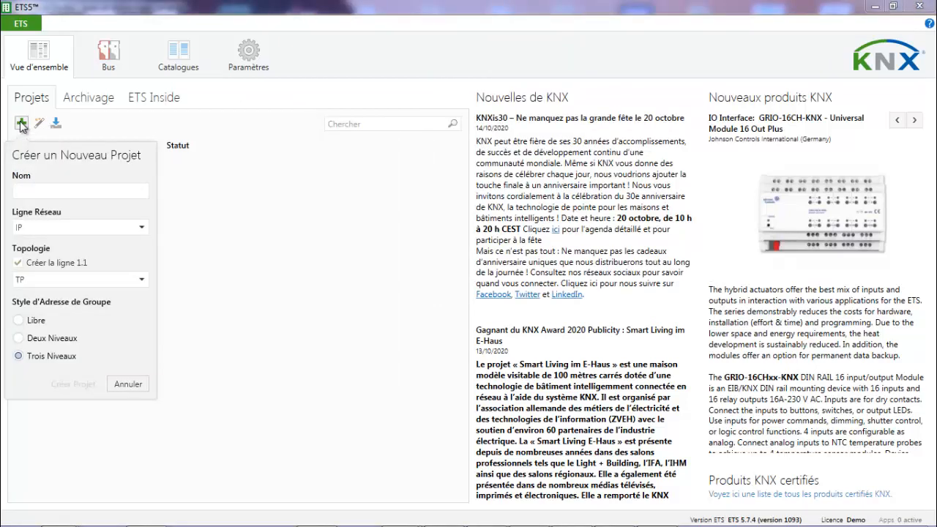
type("app")
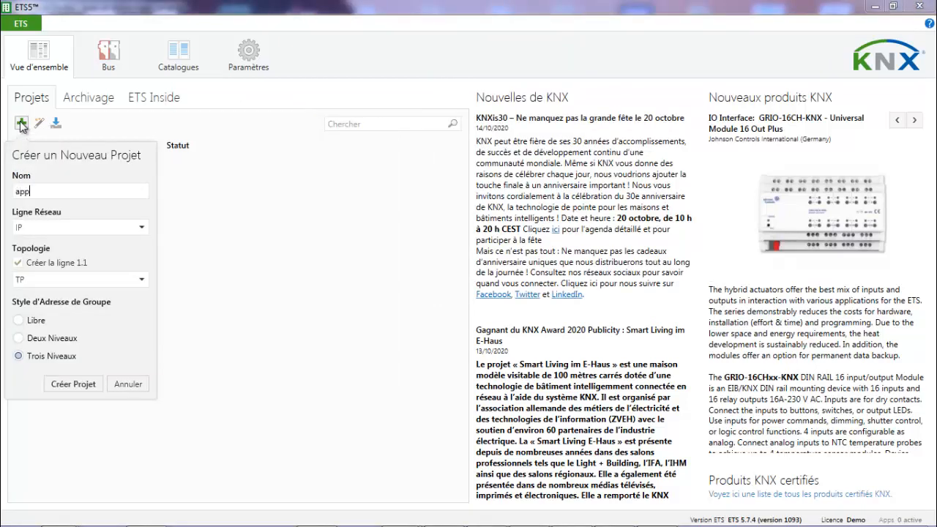
type("artement 10")
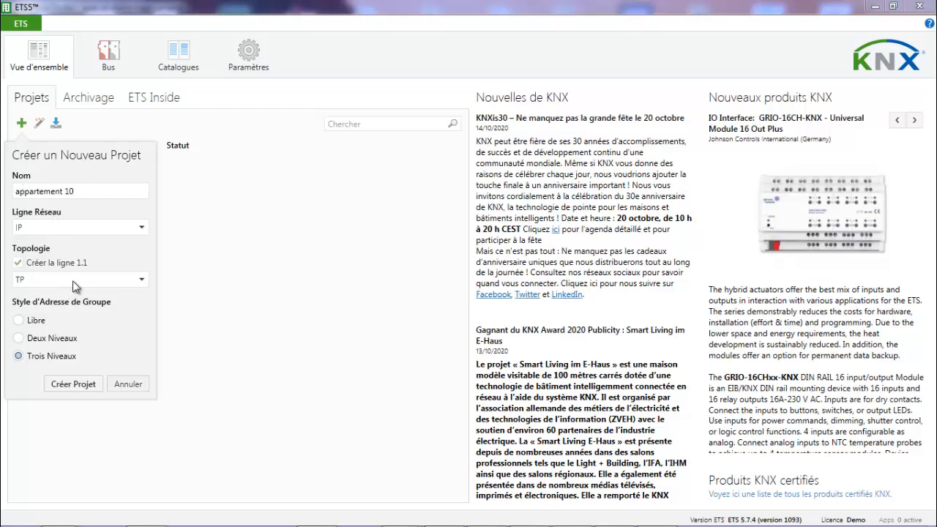
left_click(67, 382)
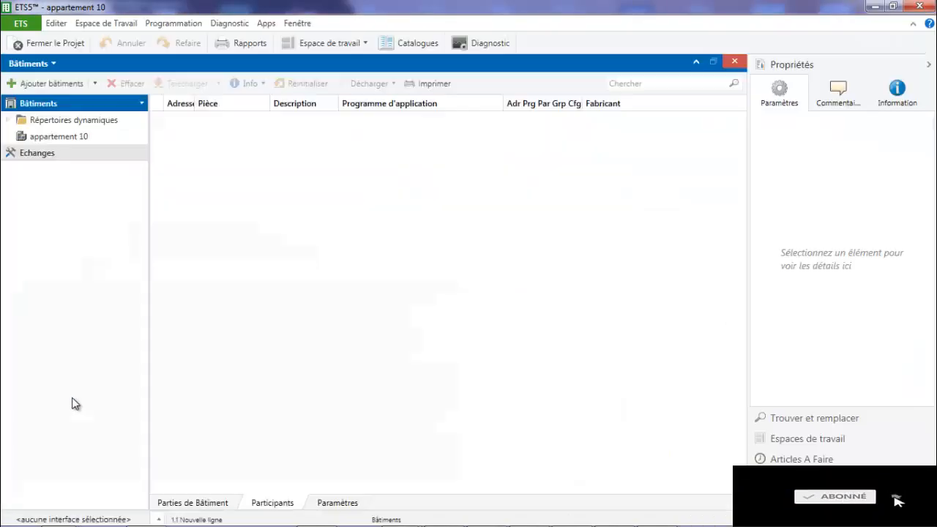
- Start adding rooms to the appartement 10 building, defining the first as "chambre à coucher" with its suggested bedroom use and providing a second row
left_click(61, 138)
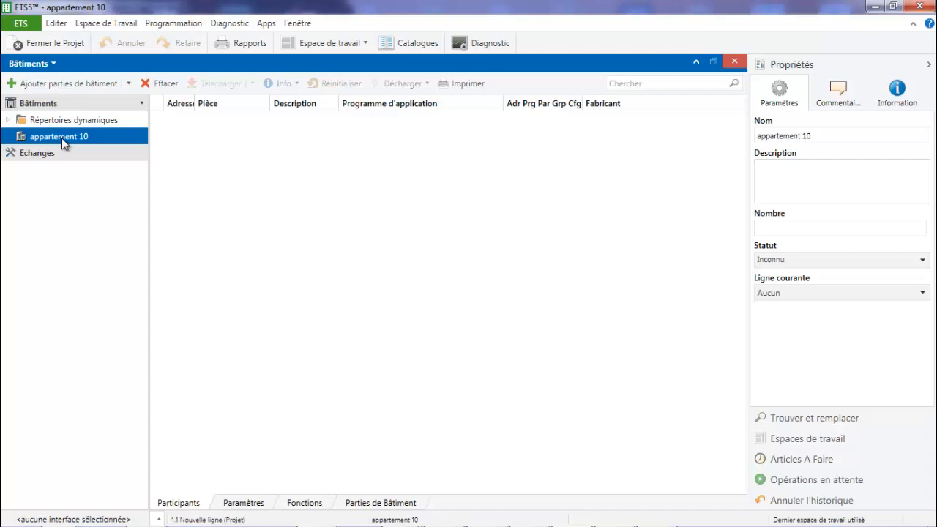
left_click(128, 83)
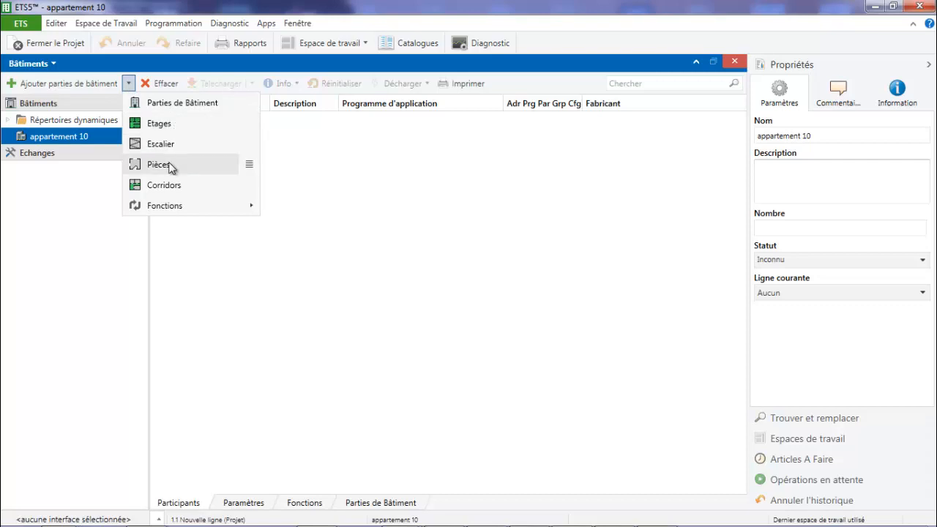
left_click(248, 166)
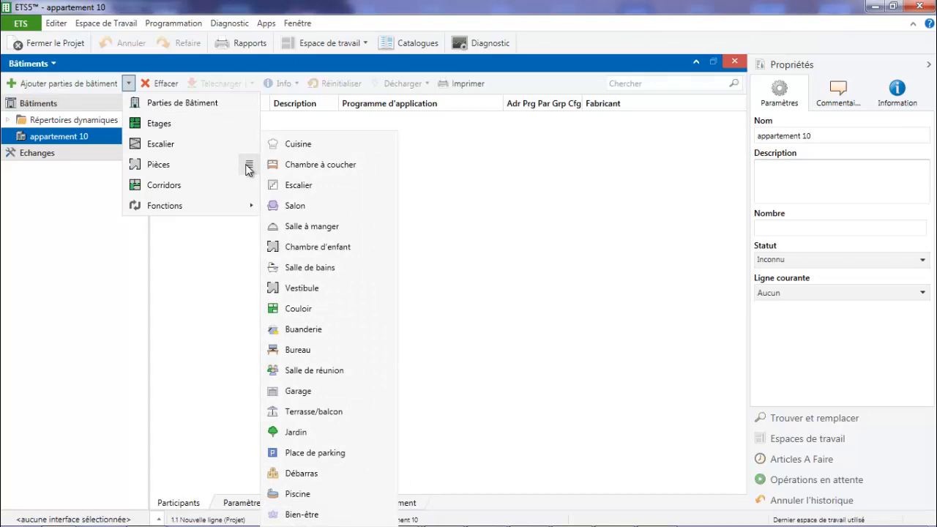
left_click(195, 167)
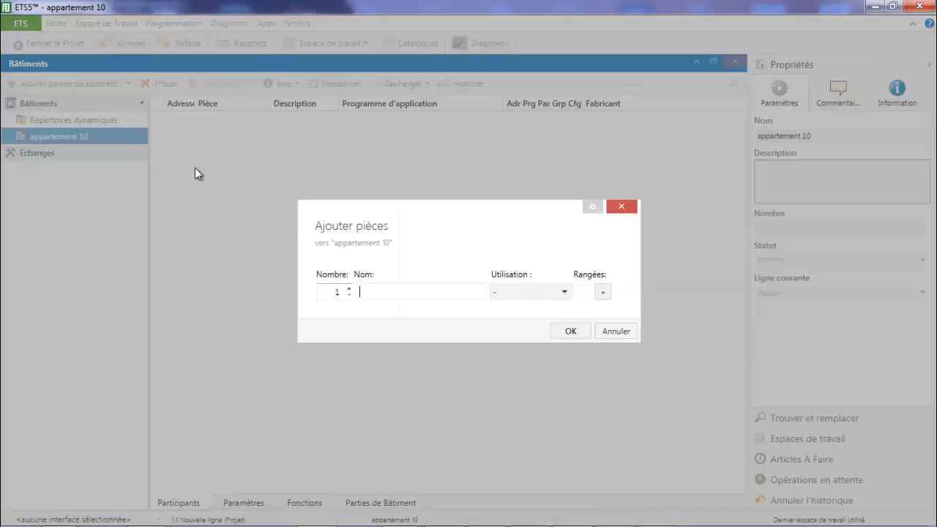
type("cha")
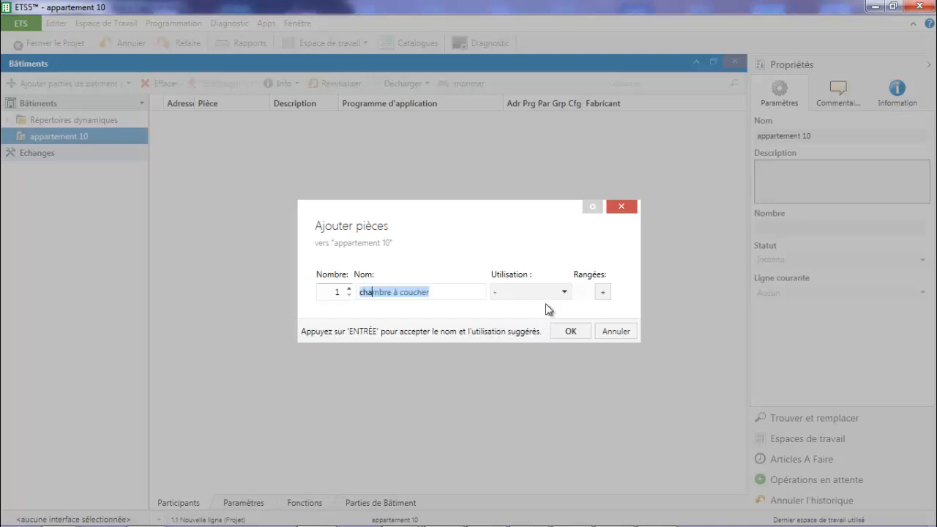
left_click(602, 291)
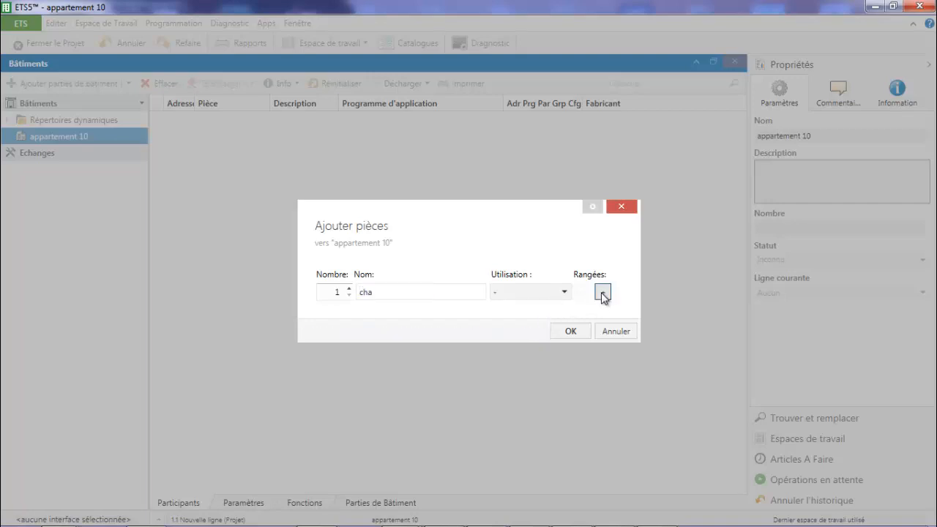
left_click(441, 282)
type("m")
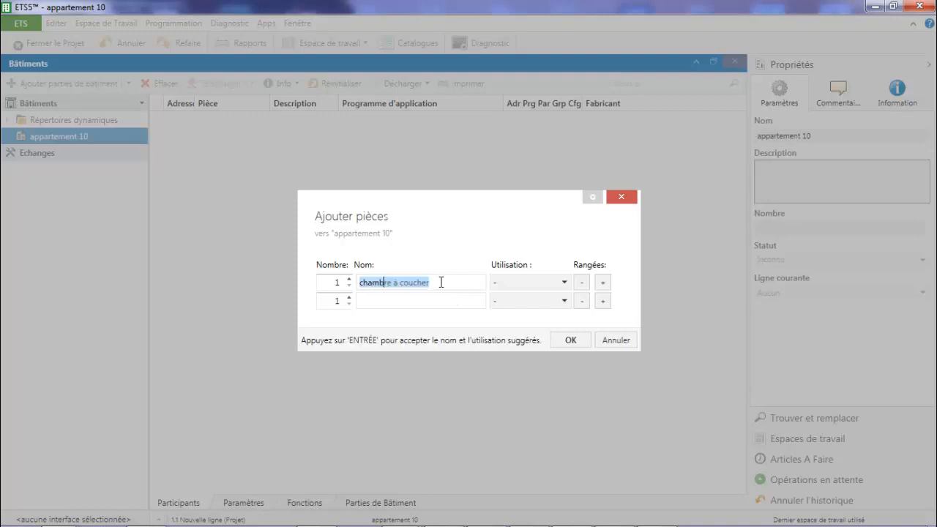
type("b")
key("Return")
- Add "cuisine" and "salle technique" as further rooms, create all the rooms and expand the appartement 10 building
left_click(421, 302)
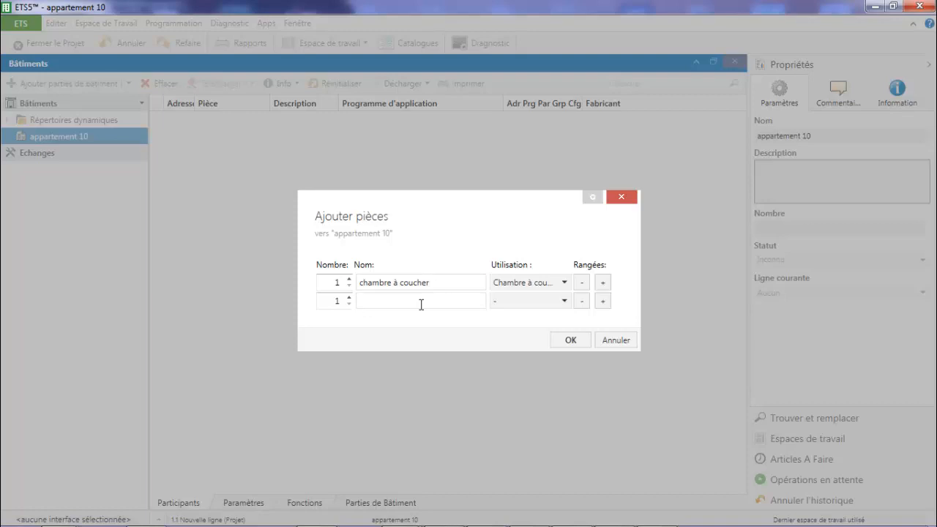
type("cuis")
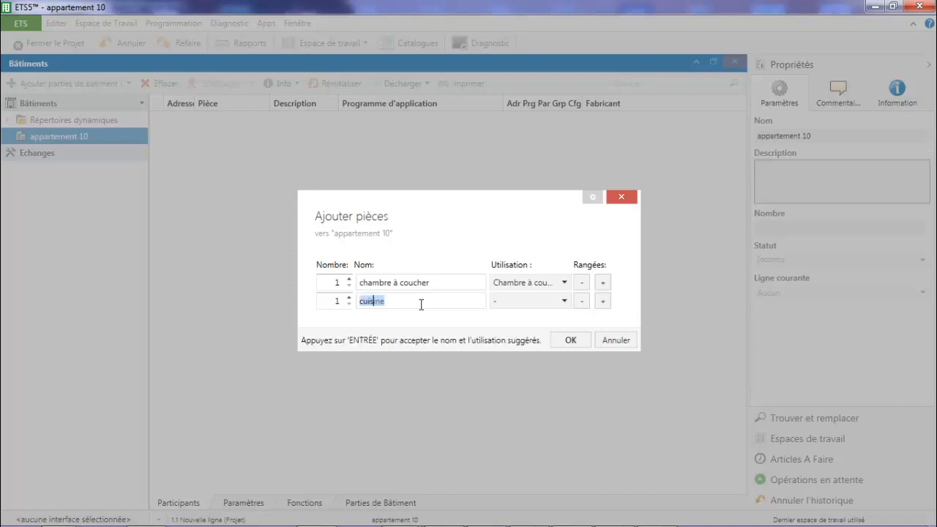
type("ine")
left_click(604, 302)
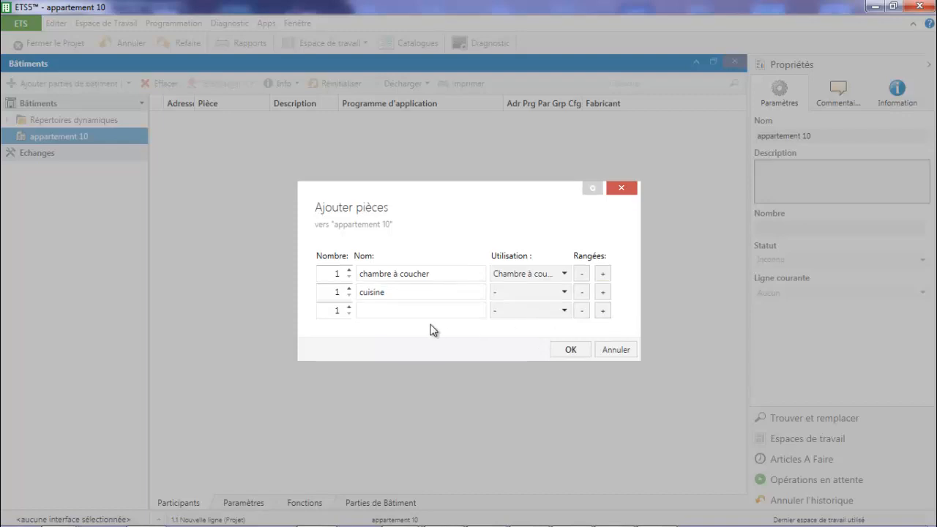
type("salle ")
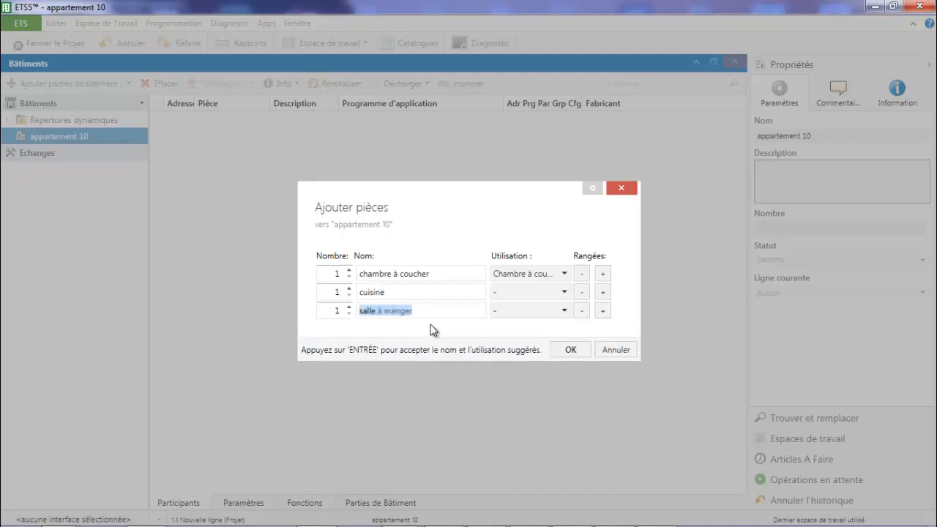
type("t")
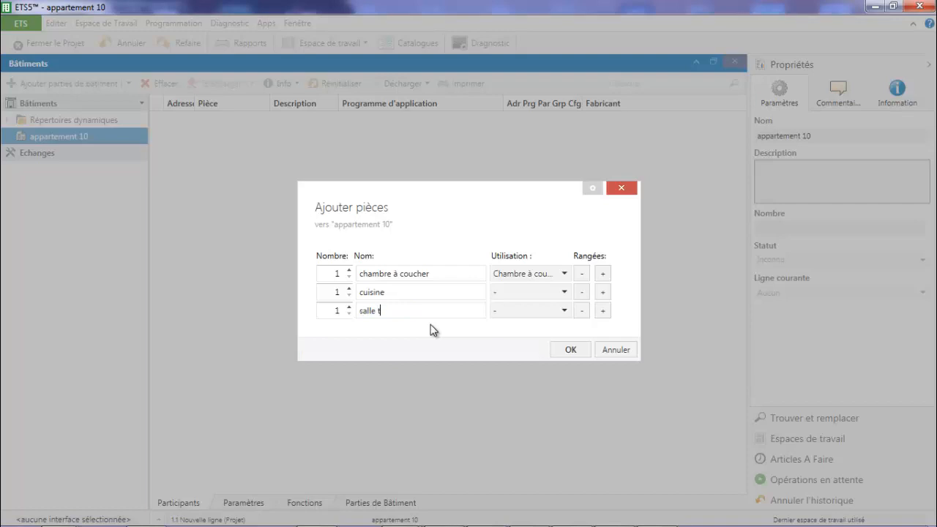
type("echnique")
left_click(578, 347)
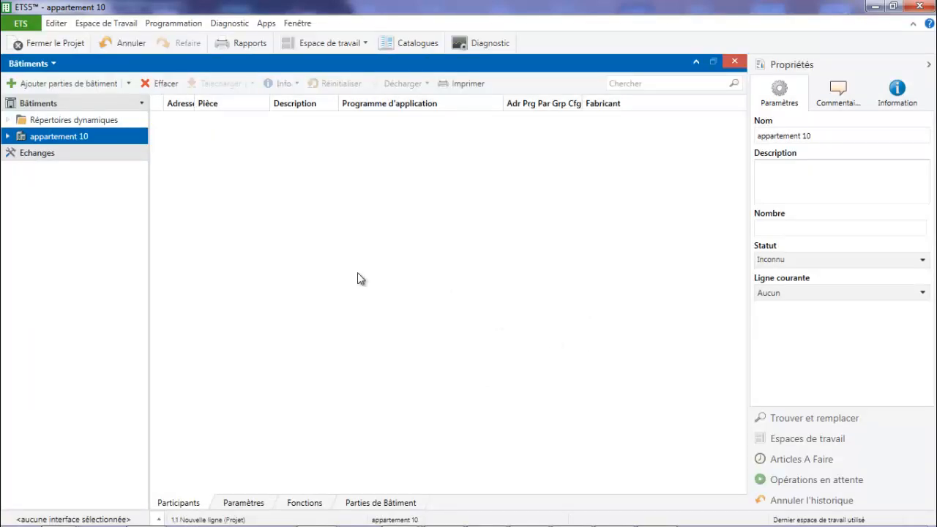
left_click(8, 137)
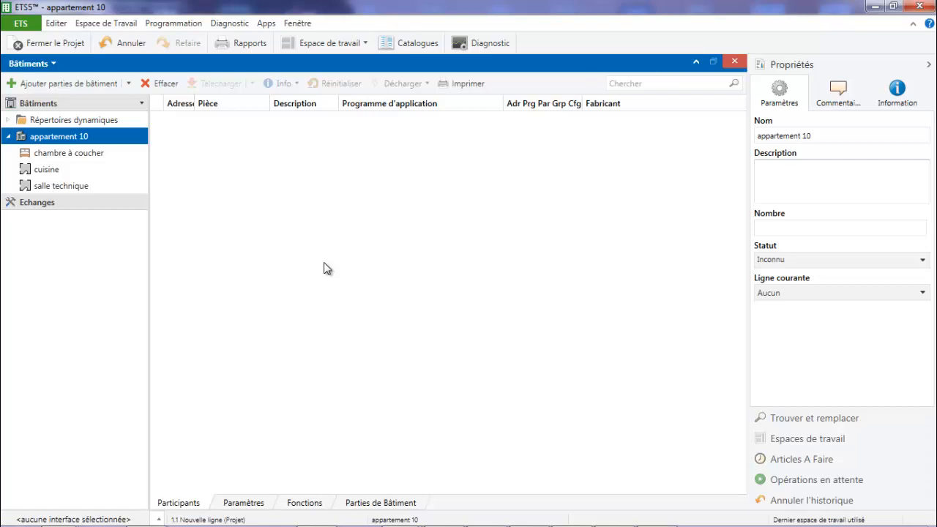
- Open the product catalogue and add the Hager Alimentation 640 mA (TX110) to the salle technique
left_click(404, 40)
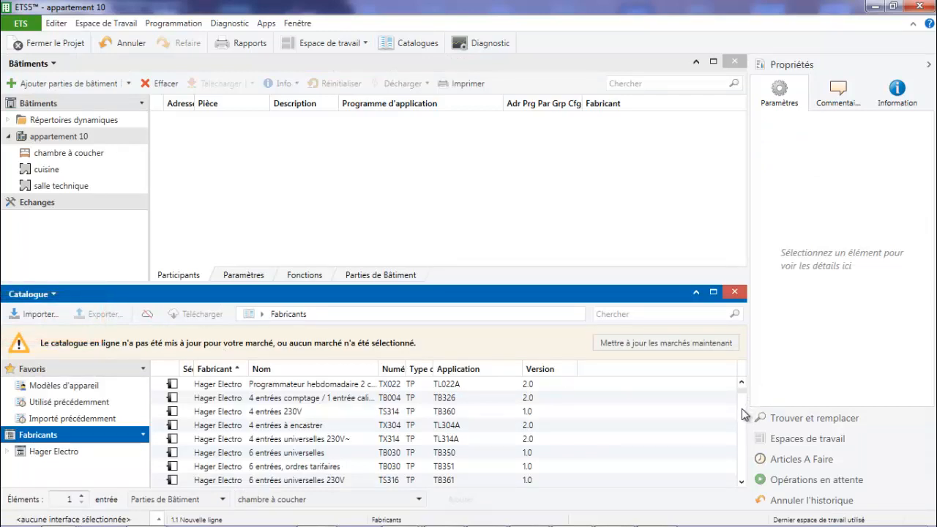
scroll(742, 410, "down", 5)
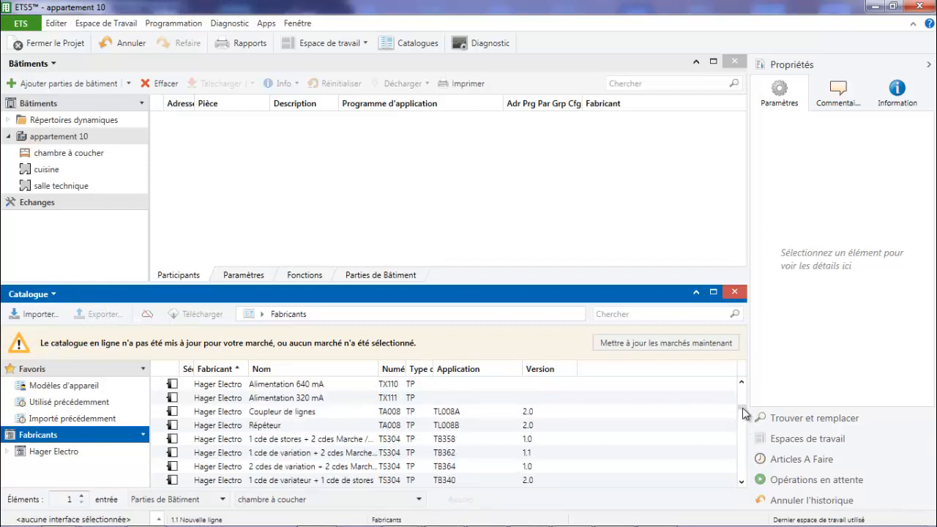
mouse_move(743, 412)
left_mouse_down()
mouse_move(742, 392)
mouse_move(741, 414)
mouse_move(741, 402)
left_mouse_up()
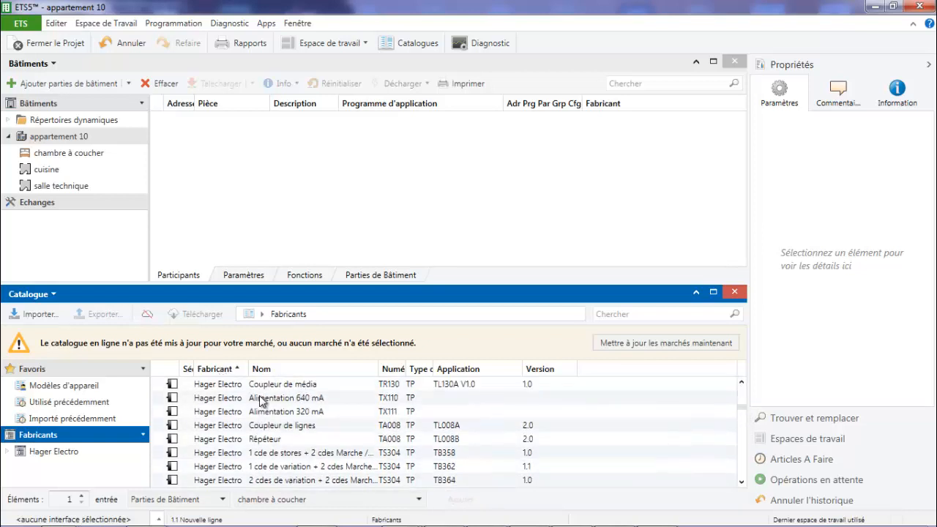
left_click_drag(261, 401, 76, 184)
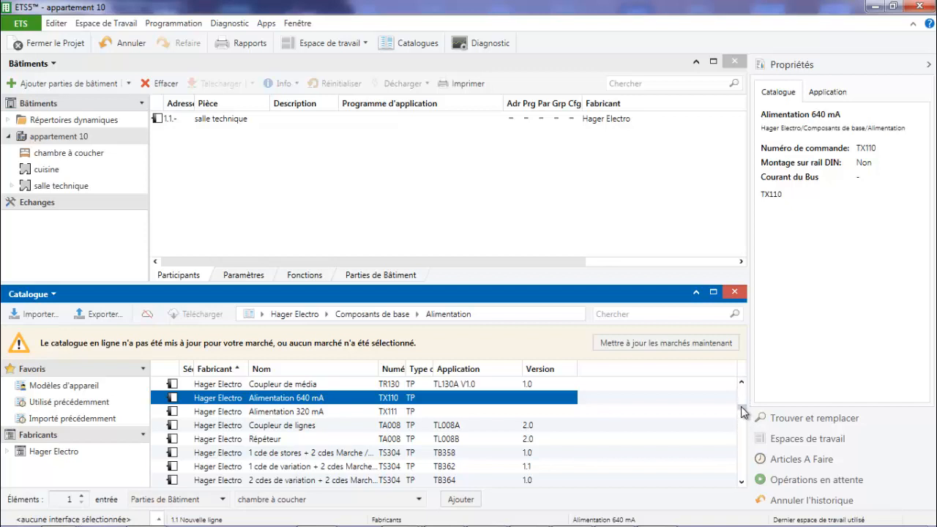
- Add the Boutons poussoirs 4E device to the chambre à coucher and the Boutons poussoirs 2E device to the cuisine
left_click_drag(740, 413, 741, 433)
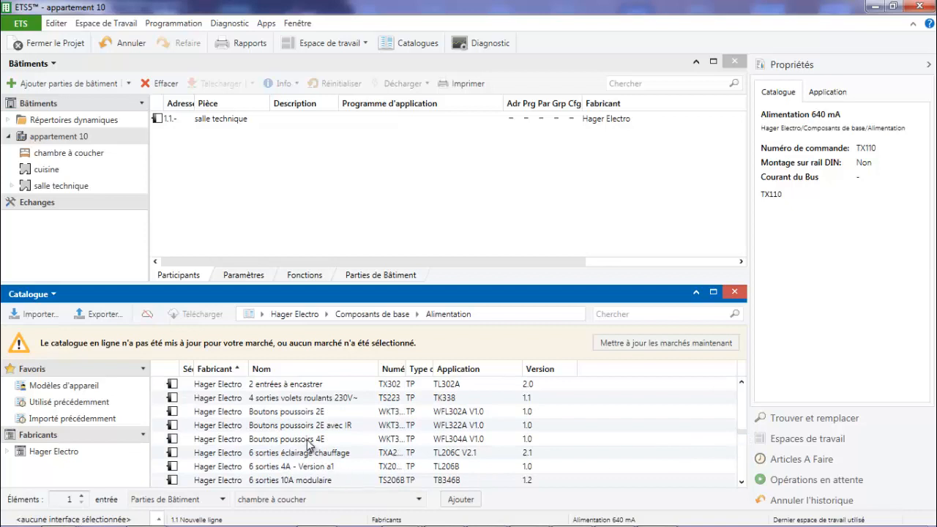
left_click_drag(307, 443, 70, 160)
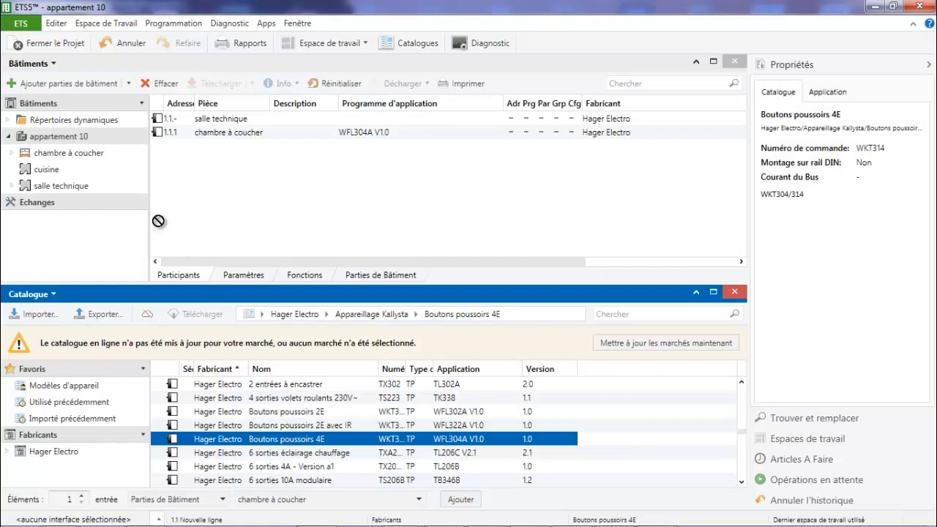
left_click_drag(212, 412, 65, 169)
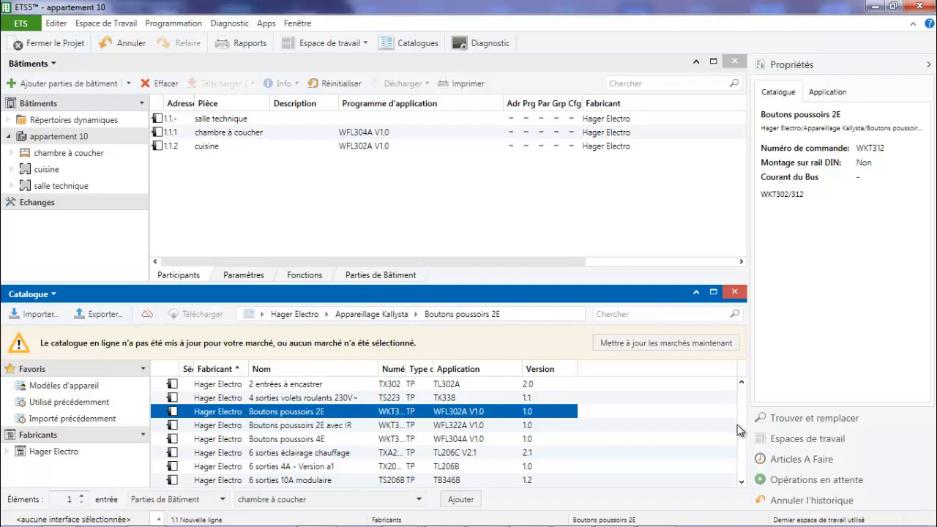
- Search the catalogue for "volet", add the 4 sorties volets 230V~ (TXA223) to the salle technique, and close the catalogue
left_click(679, 320)
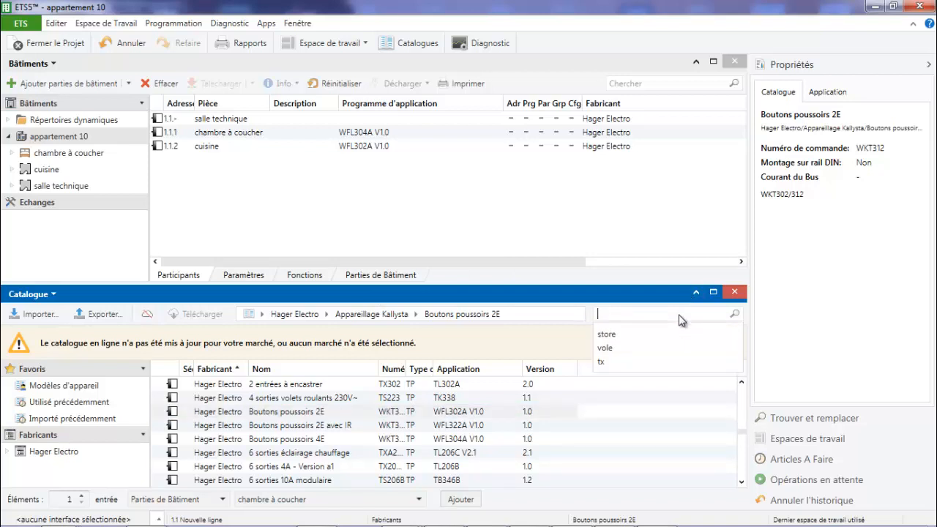
type("t")
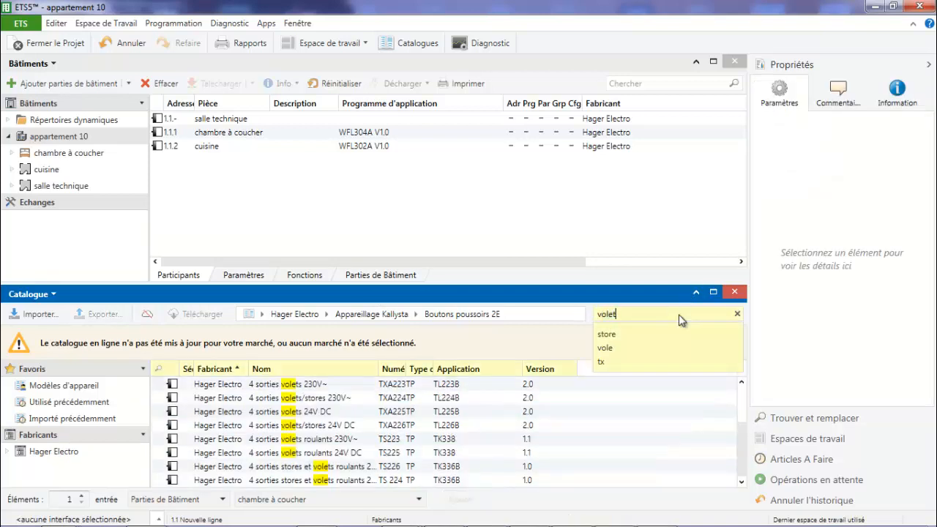
left_click(294, 391)
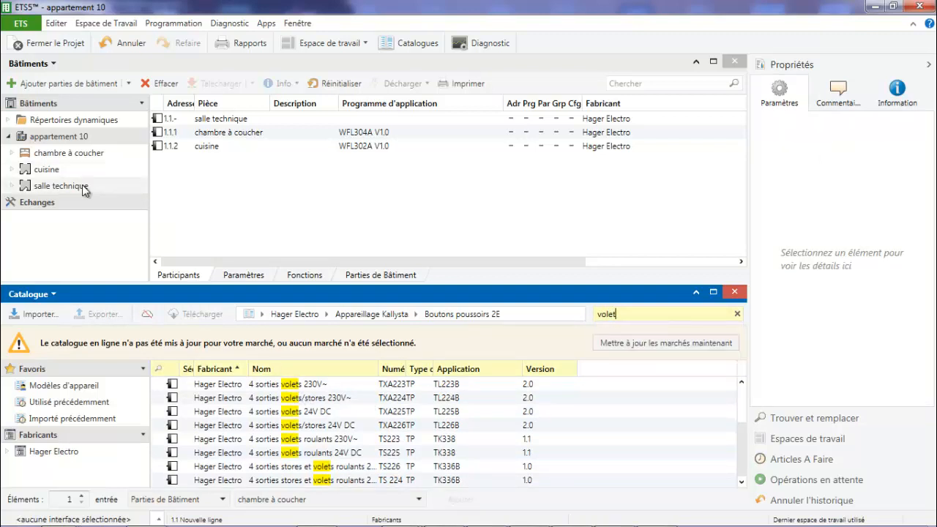
left_click(311, 389)
left_click_drag(310, 389, 87, 185)
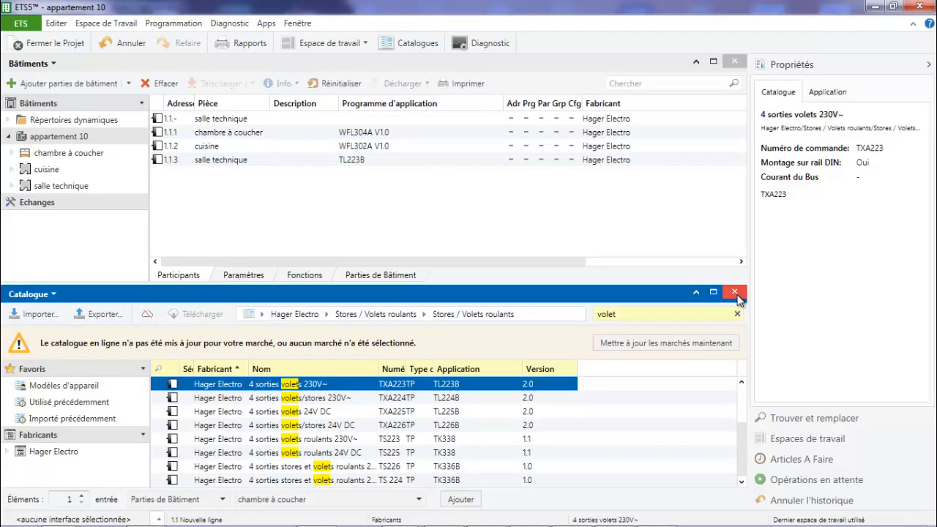
left_click(735, 293)
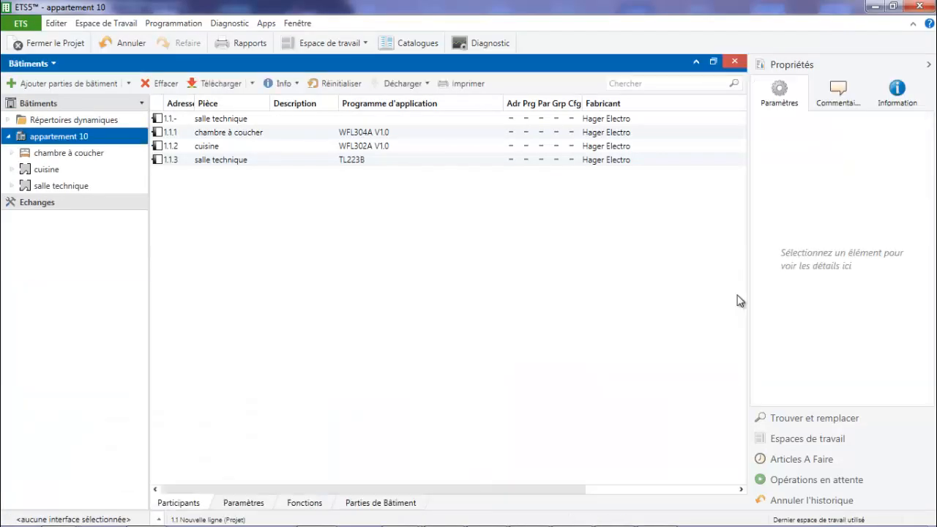
- Expand the salle technique, cuisine and chambre à coucher rooms to review the devices assigned to each
left_click(13, 186)
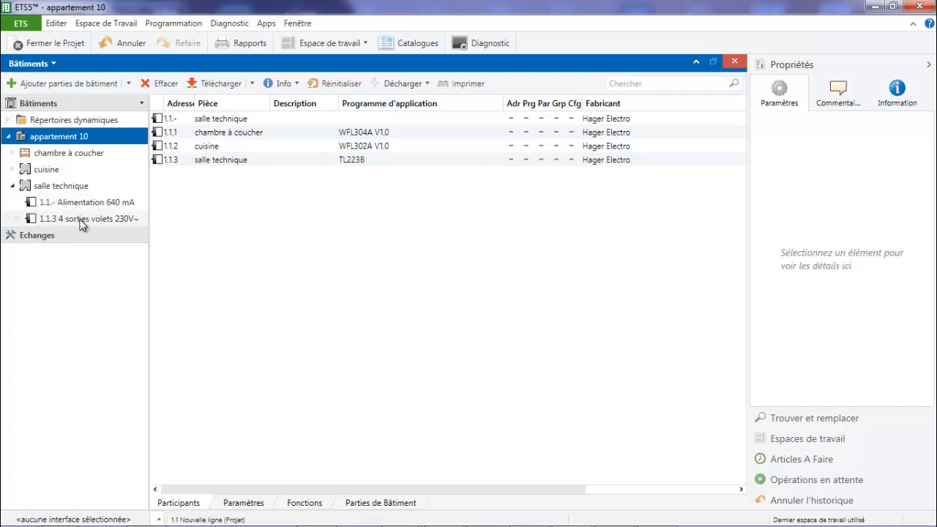
left_click(13, 170)
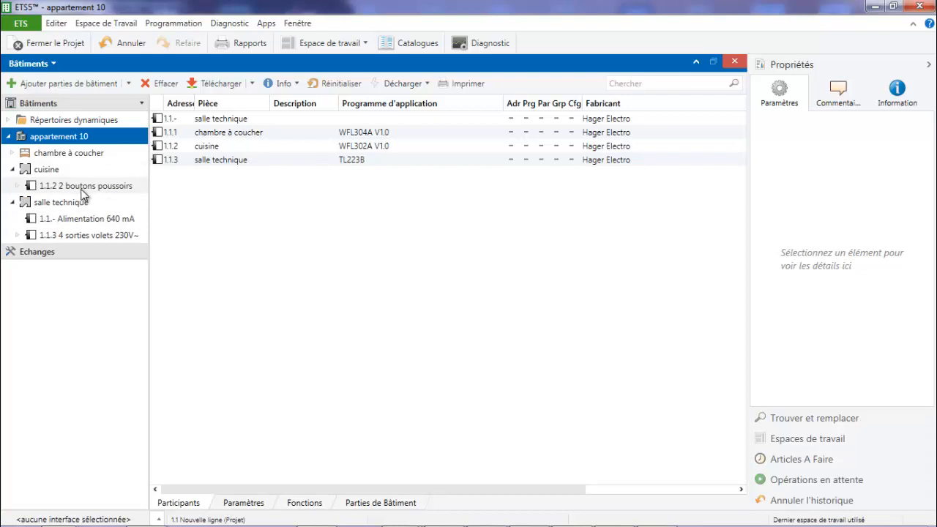
left_click(12, 153)
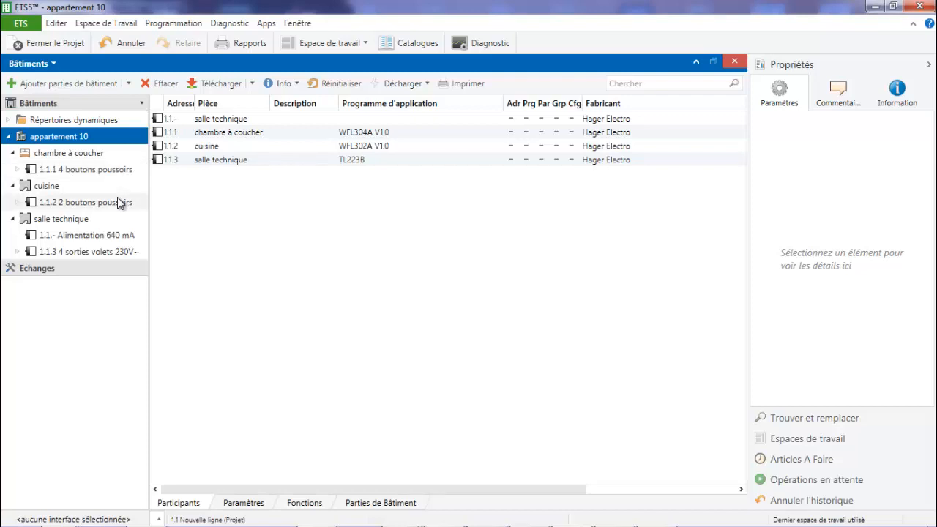
- Set the individual address of the 4 boutons poussoirs device in the chambre à coucher to 1.1.12
left_click(71, 170)
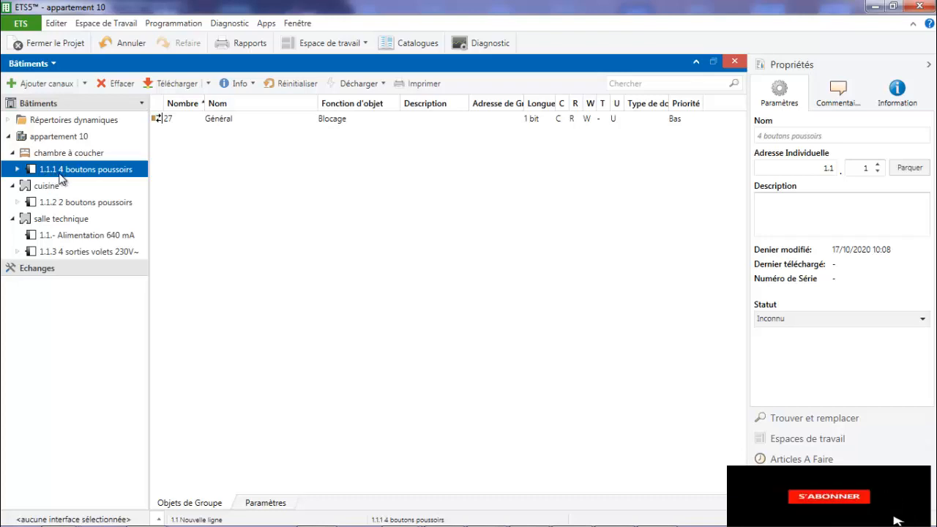
left_click(867, 170)
key("BackSpace")
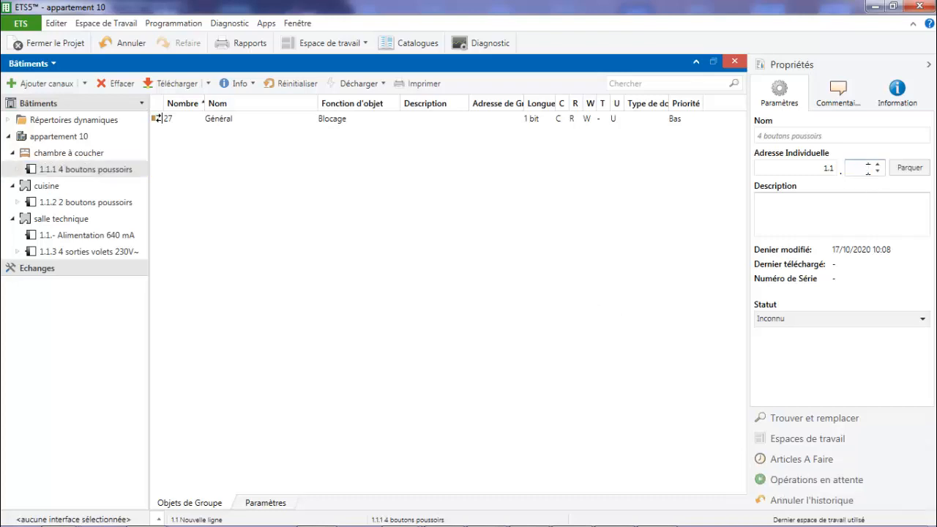
type("12")
- Set the individual address of the 2 boutons poussoirs device in the cuisine to 1.1.14
left_click(78, 209)
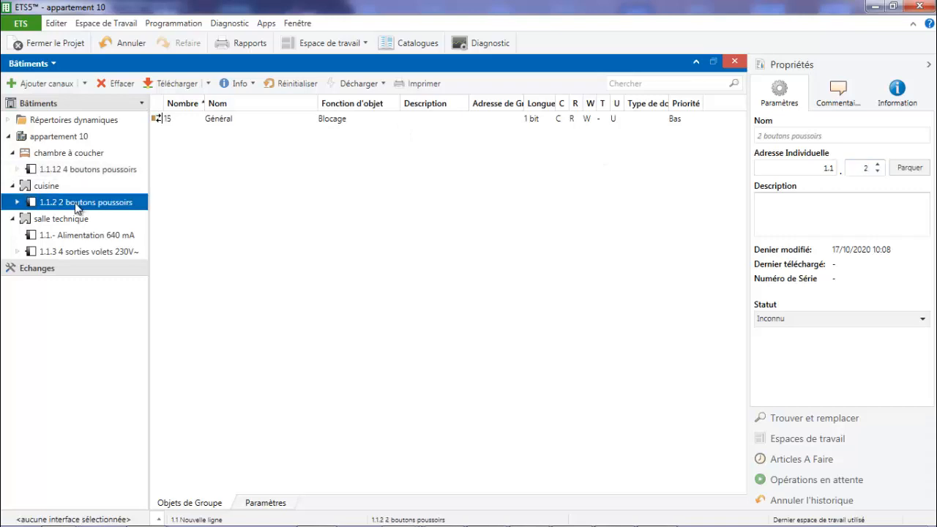
left_click(866, 168)
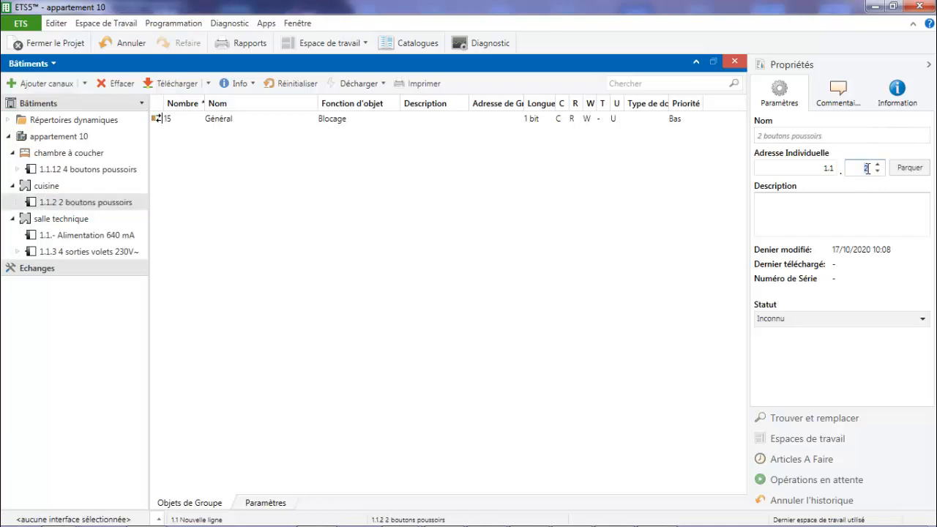
left_click(867, 168)
double_click(867, 168)
type("14")
key("Return")
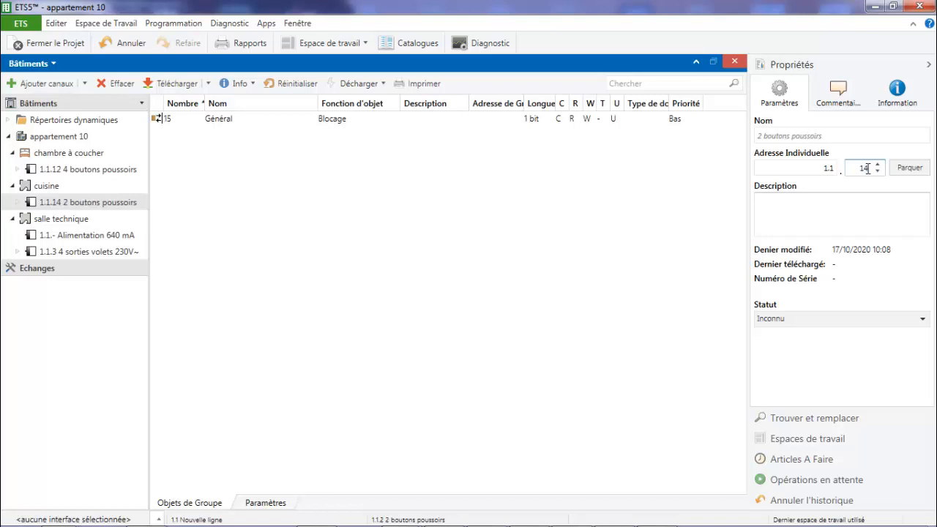
- Set the individual address of the 4 sorties volets 230V~ device in the salle technique to 1.1.15
left_click(81, 234)
left_click(71, 250)
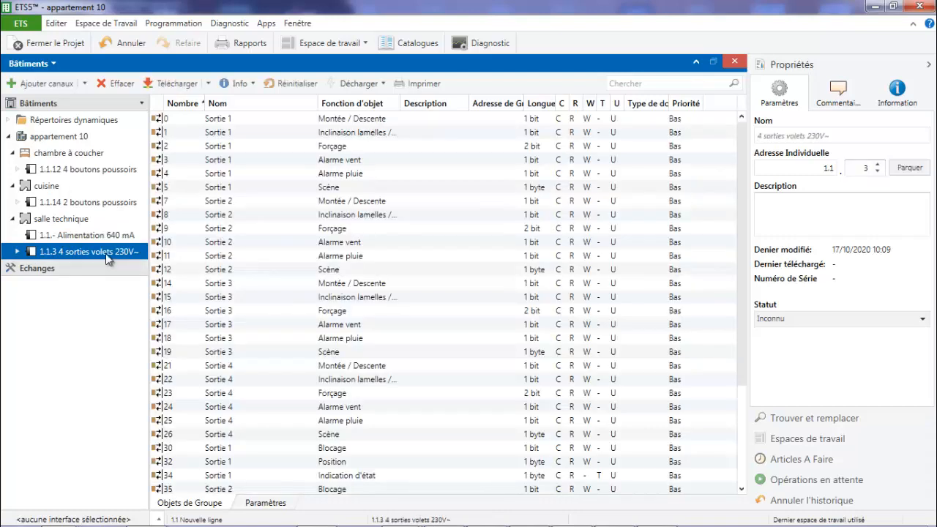
left_click(865, 169)
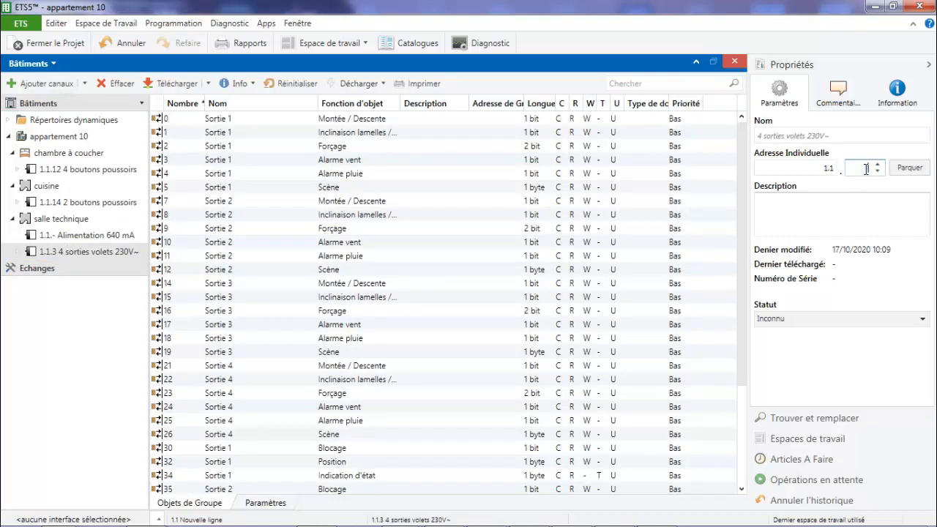
type("15")
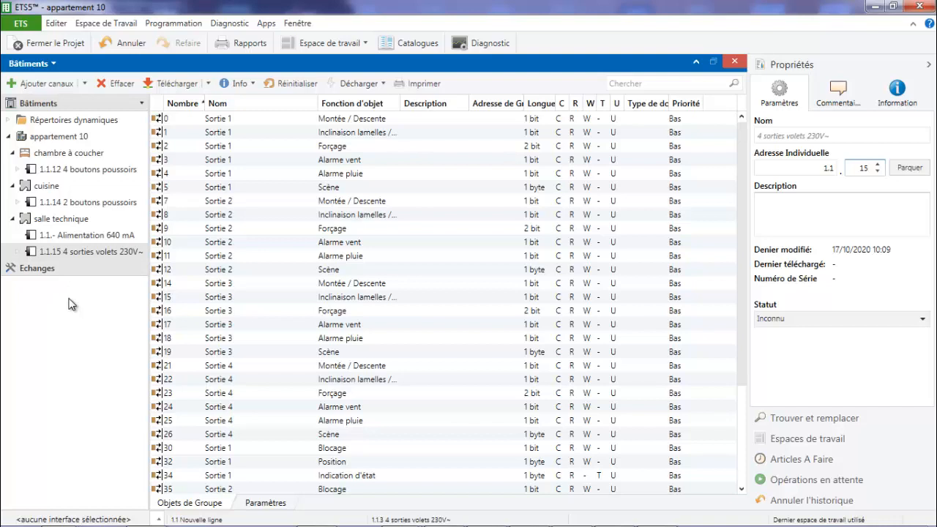
- In the parameters of the chambre à coucher's 4 boutons poussoirs, set Bouton 1 to Volet / Store with Volet/Store 2 boutons
left_click(81, 169)
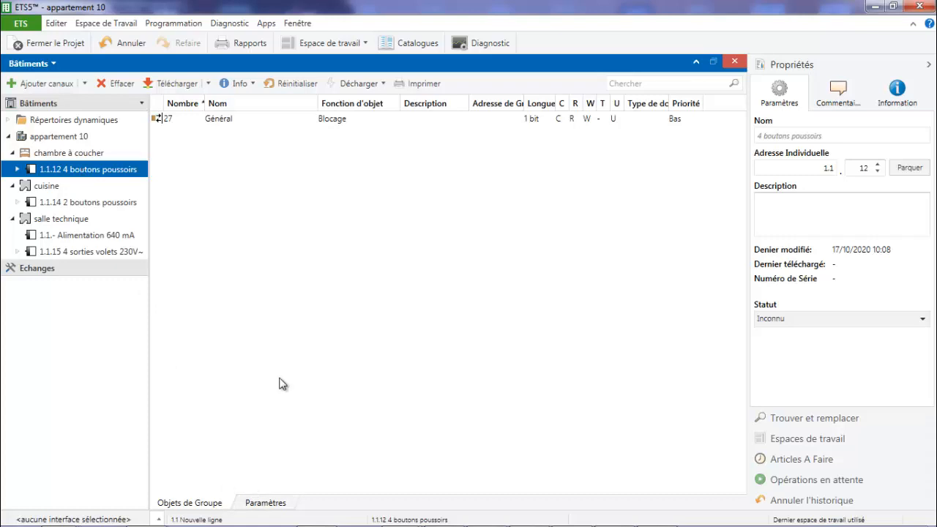
left_click(275, 505)
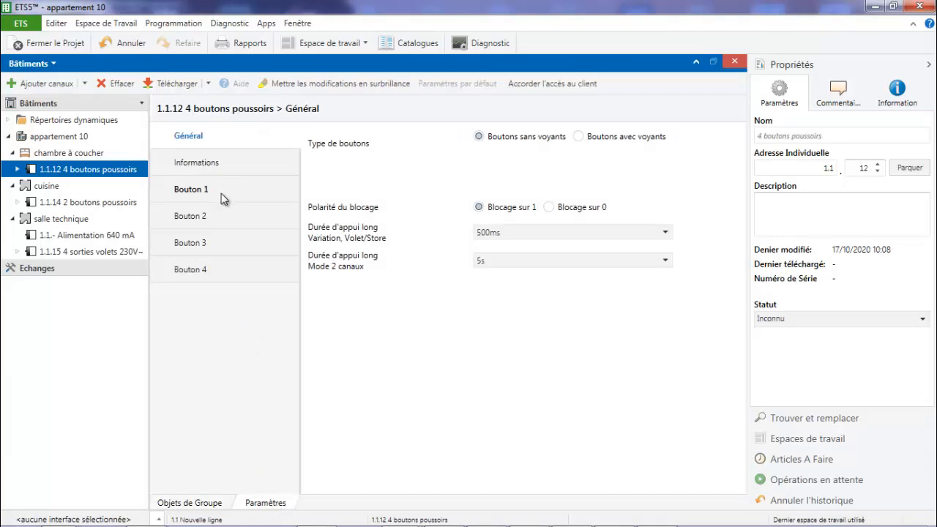
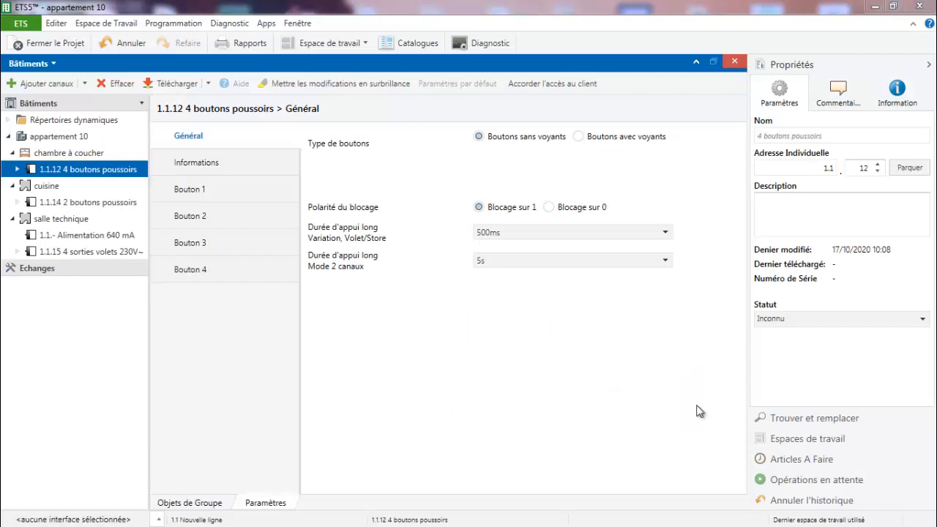
left_click(247, 189)
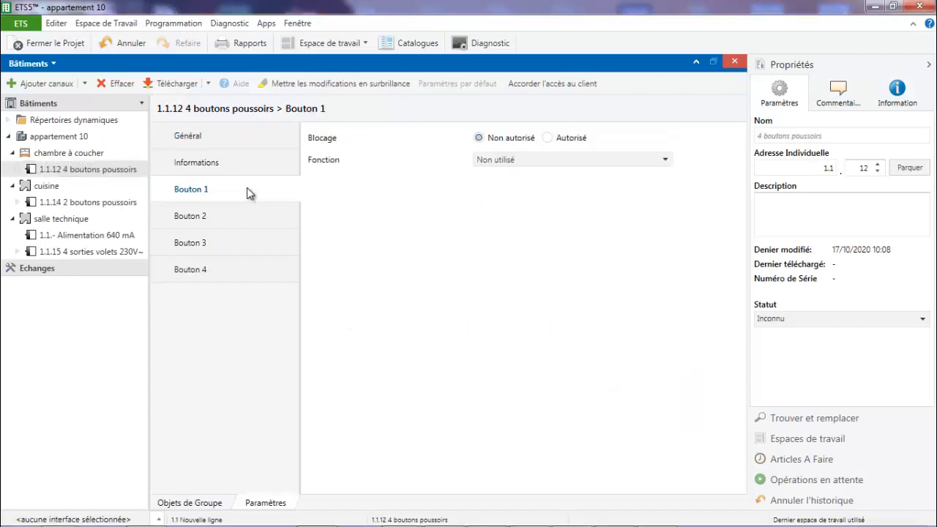
left_click(565, 161)
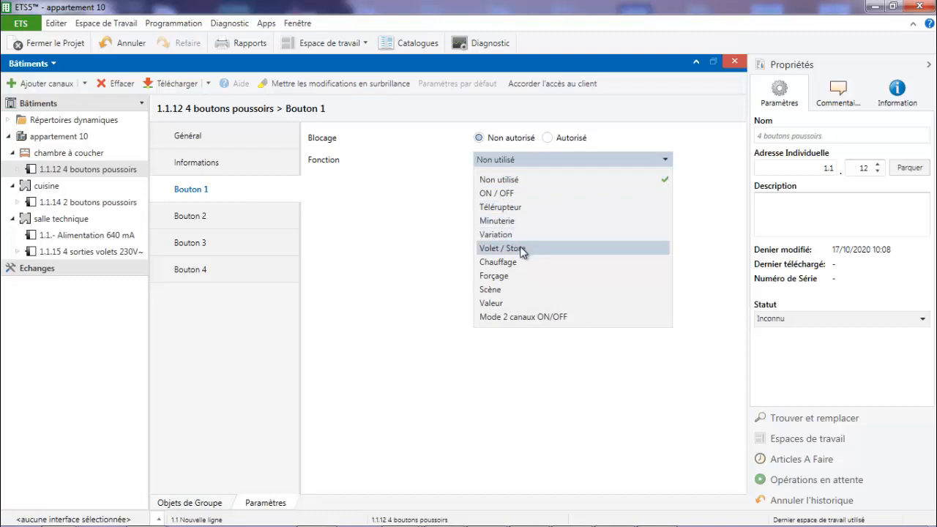
left_click(522, 250)
left_click(559, 179)
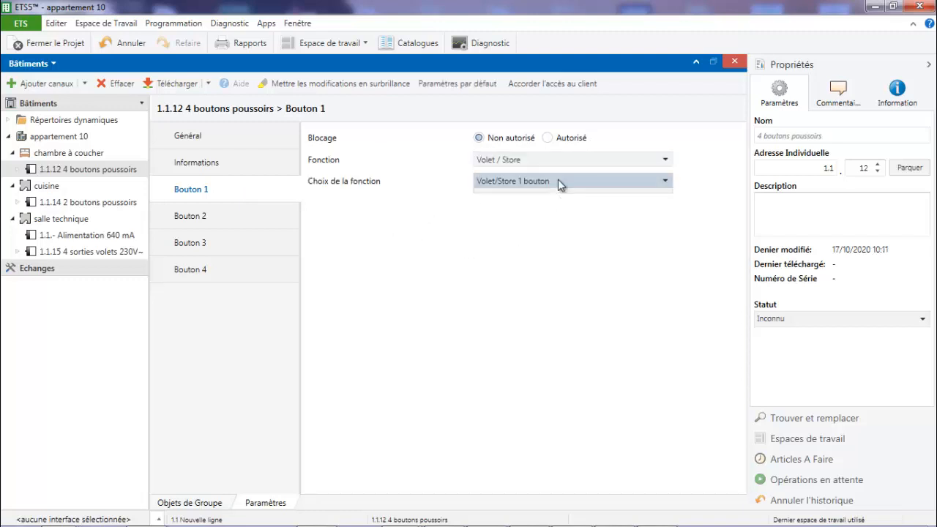
left_click(549, 215)
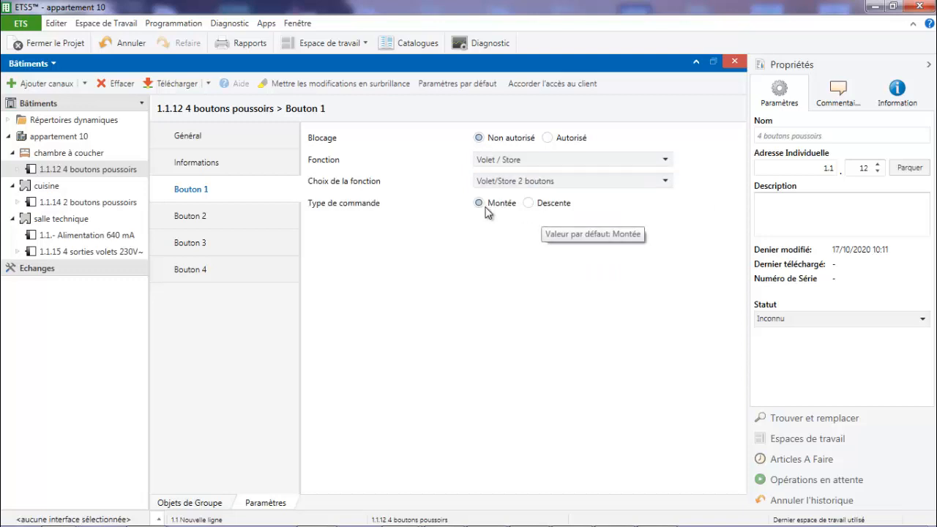
- Set Bouton 2 of the chambre à coucher's 4 boutons poussoirs to Volet / Store, Volet/Store 2 boutons, with command type Descente
left_click(276, 218)
left_click(544, 158)
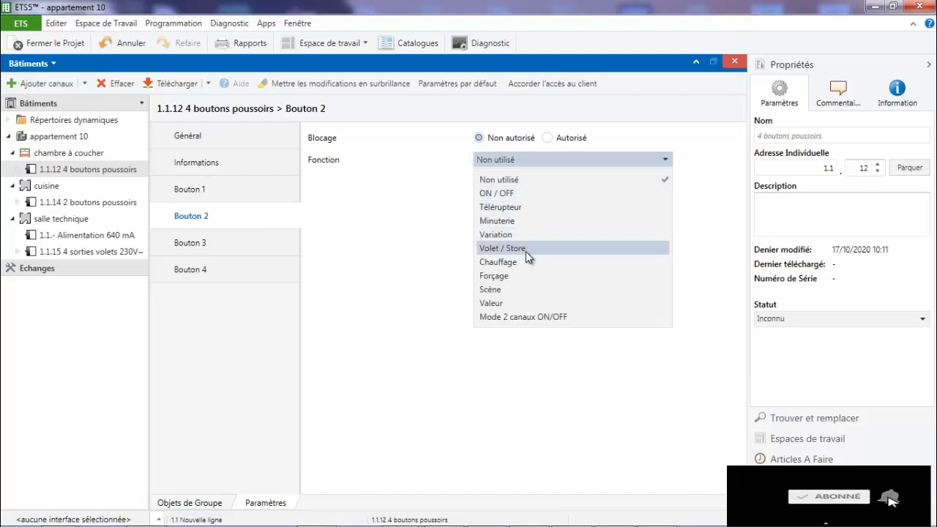
left_click(525, 249)
left_click(544, 182)
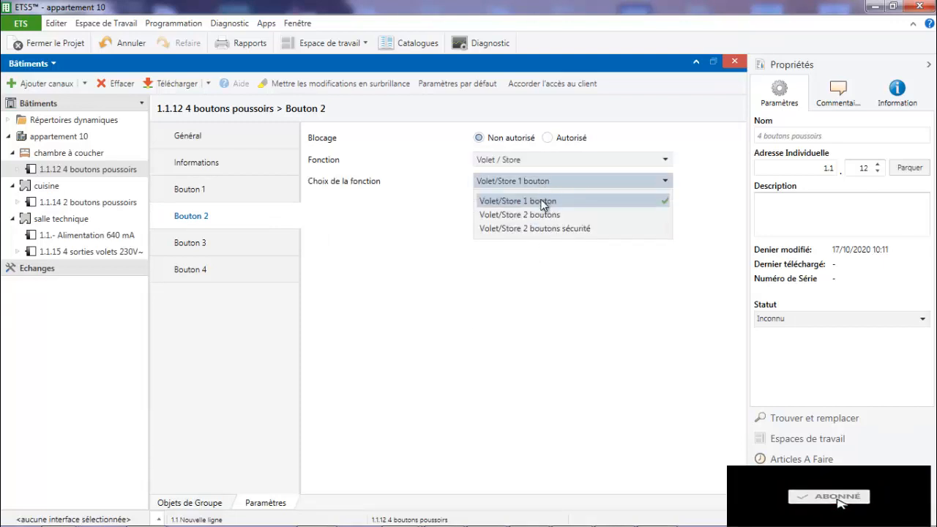
left_click(535, 215)
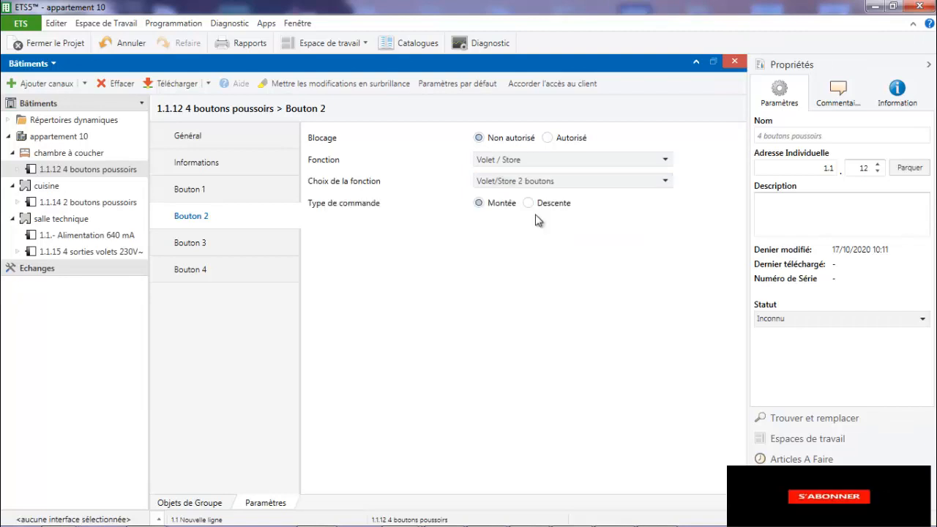
left_click(530, 203)
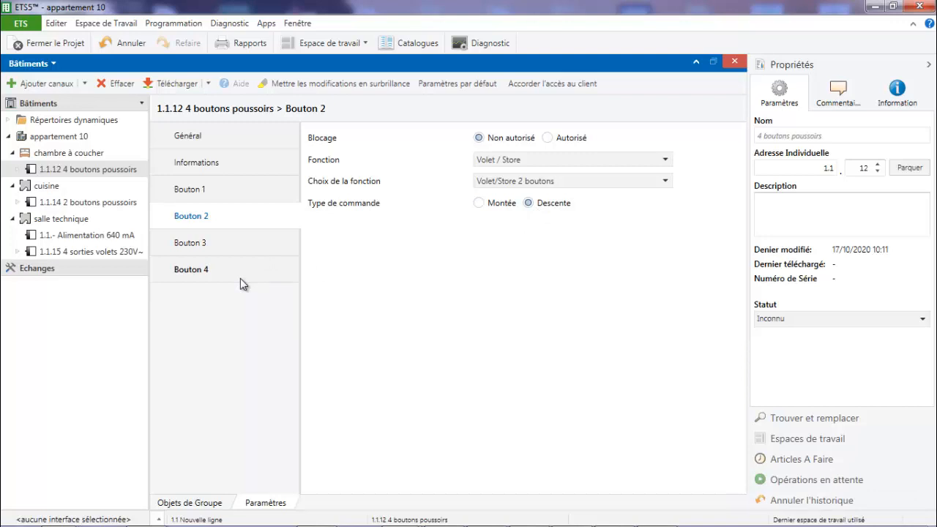
- Set Bouton 1 of the cuisine's 2 boutons poussoirs to Volet / Store with Volet/Store 2 boutons
left_click(108, 205)
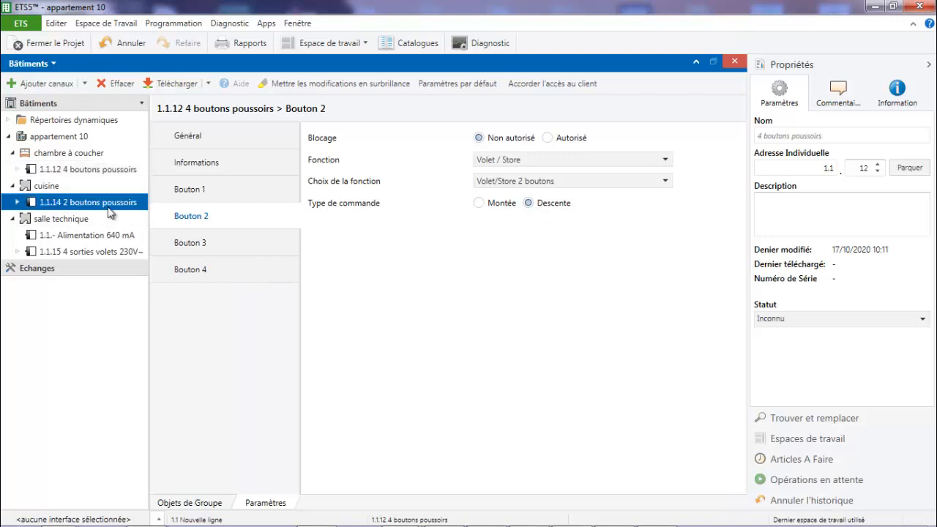
left_click(240, 188)
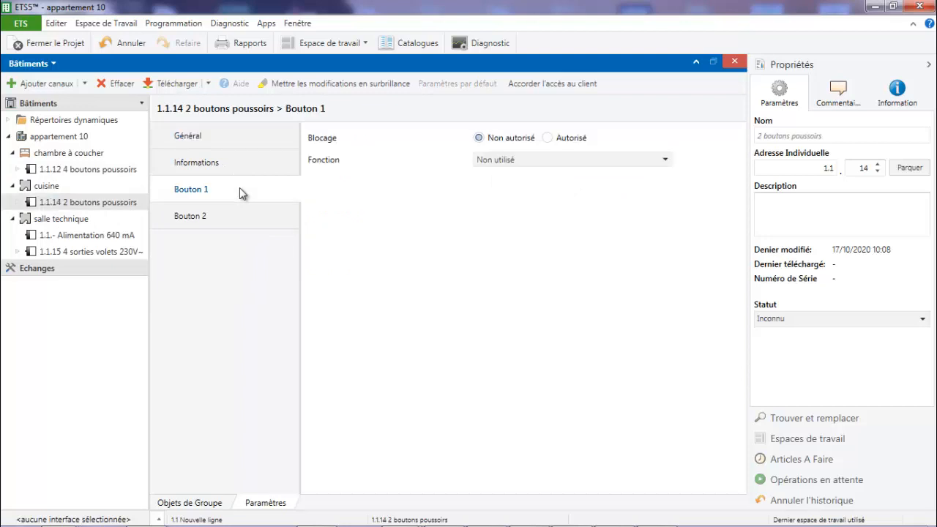
left_click(535, 164)
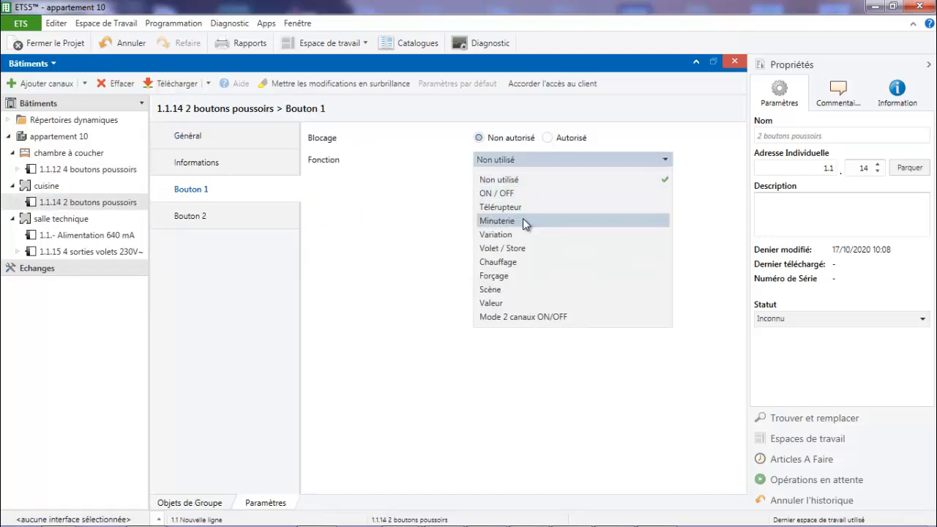
left_click(513, 248)
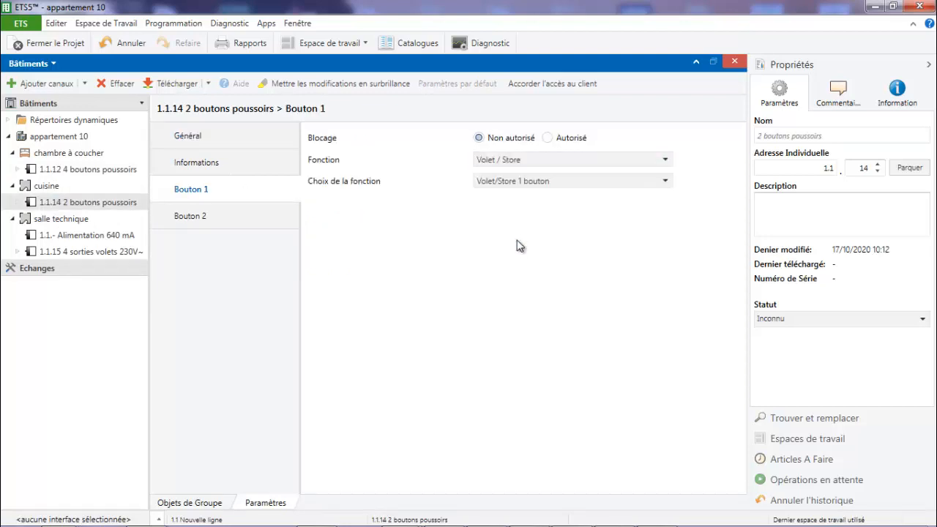
left_click(546, 183)
left_click(547, 214)
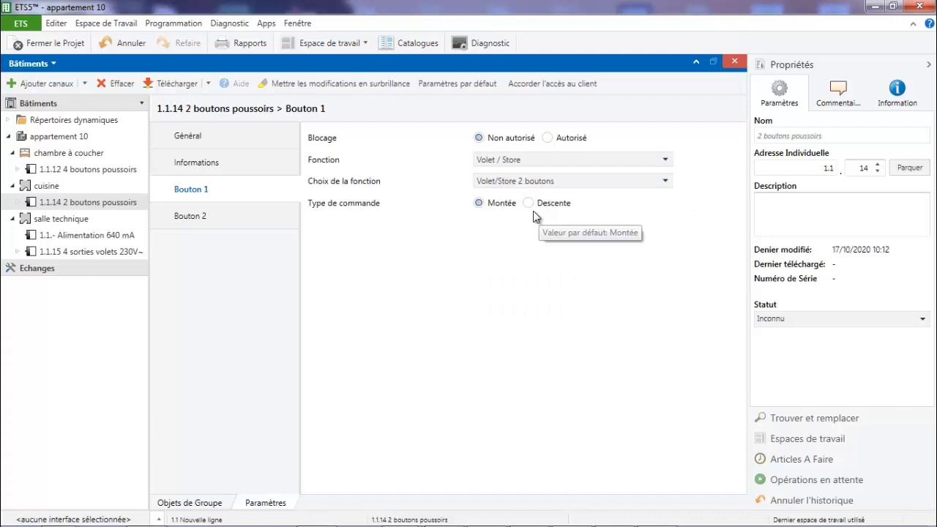
- Set Bouton 2 of the cuisine's 2 boutons poussoirs to Volet / Store, Volet/Store 2 boutons, with command type Descente
left_click(186, 219)
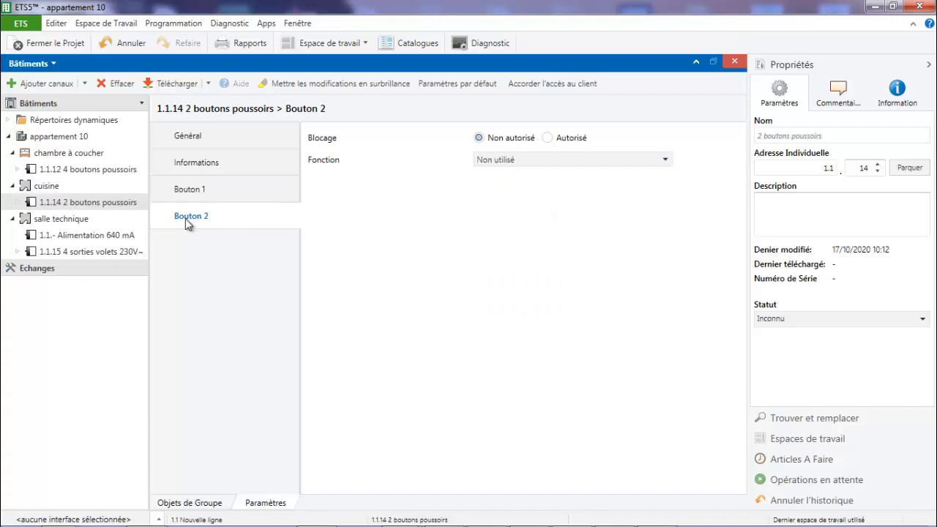
left_click(561, 160)
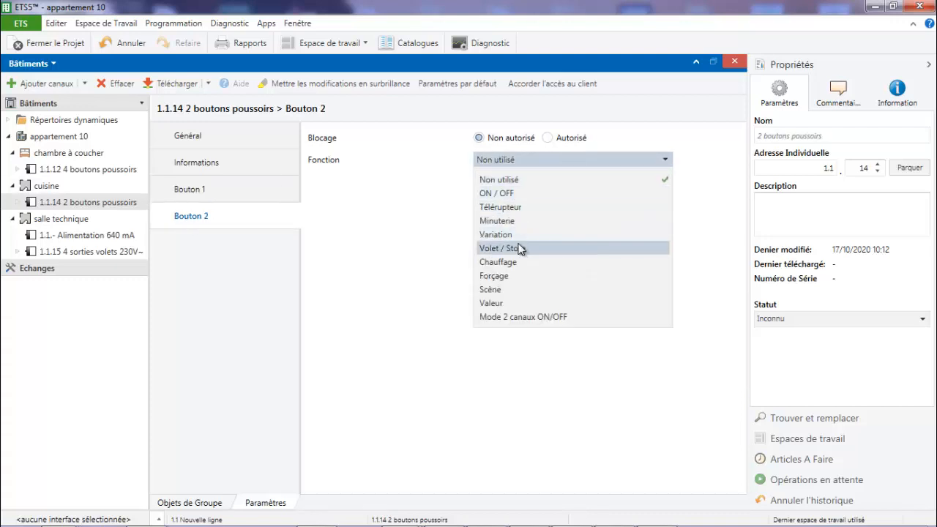
left_click(522, 248)
left_click(543, 180)
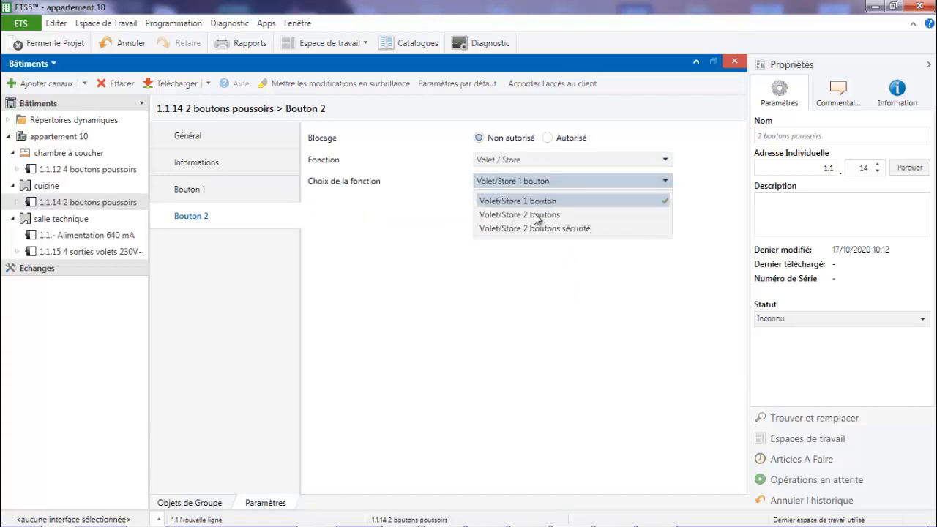
left_click(535, 216)
left_click(537, 206)
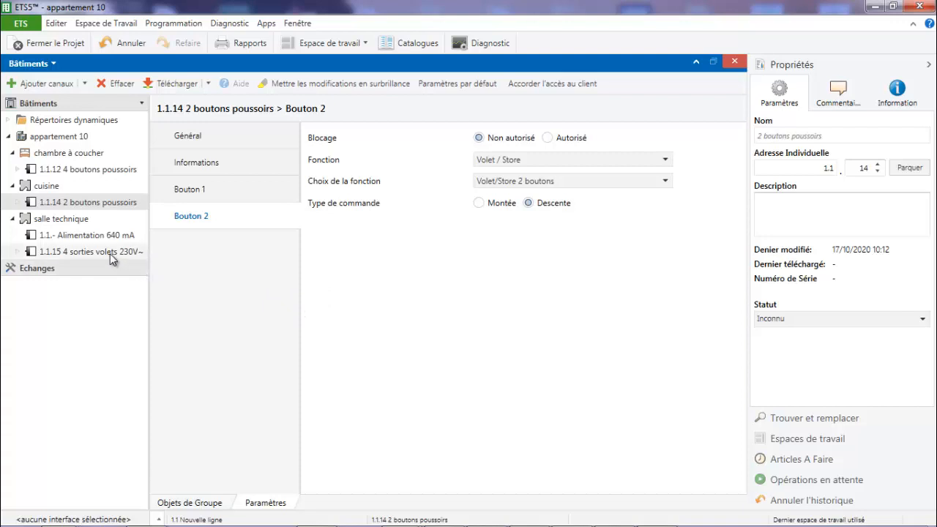
- Show the project's group addresses (Adresses de Groupe) alongside the buildings view and add a main group named "volets"
left_click(368, 44)
mouse_move(416, 114)
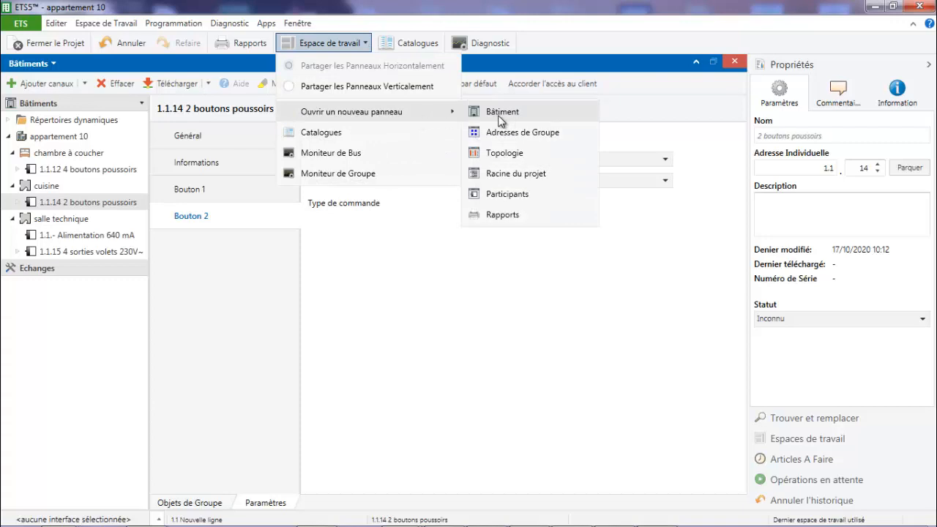
left_click(502, 133)
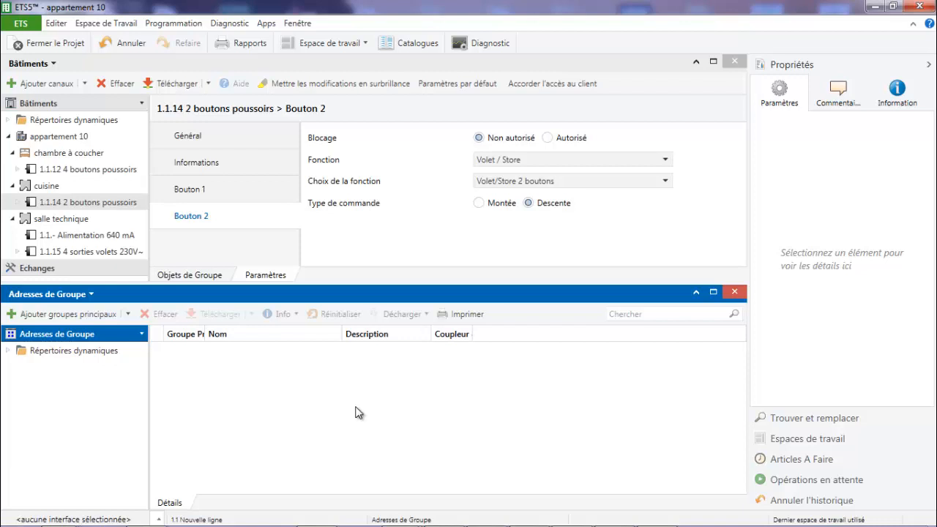
left_click(127, 317)
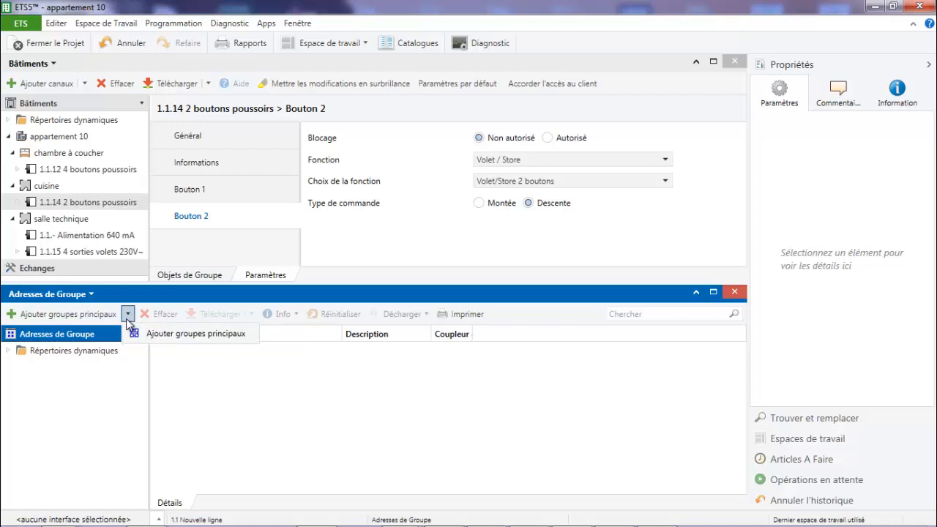
left_click(147, 335)
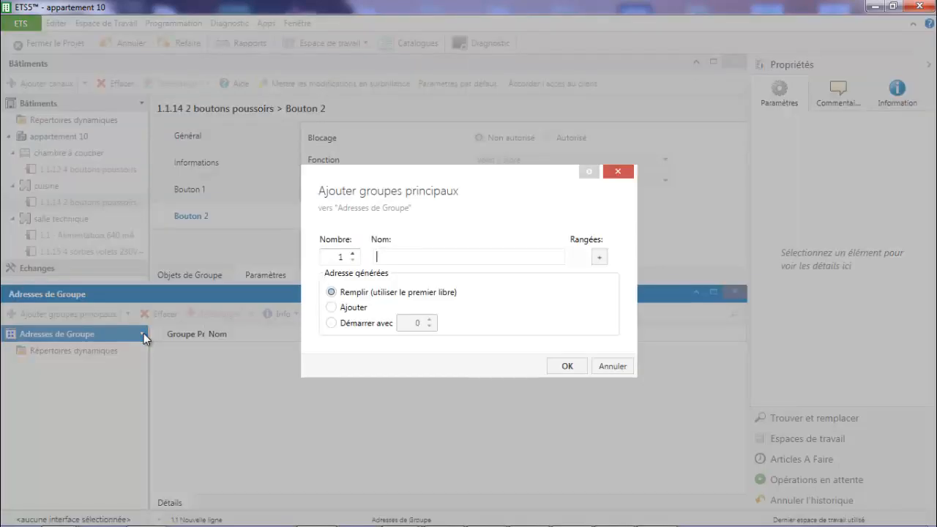
type("volets")
left_click(560, 365)
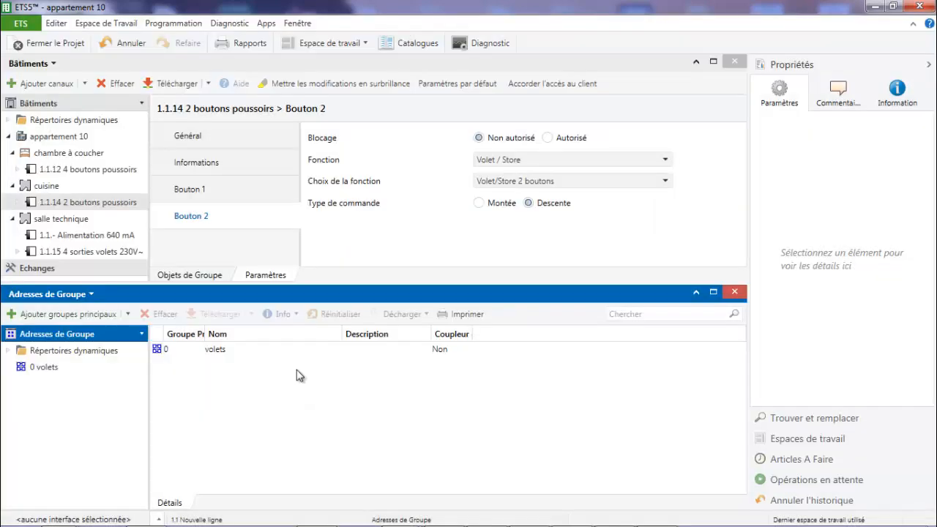
- Add a middle group named "vr chambre" under the main group volets and select it in the expanded tree
left_click(48, 370)
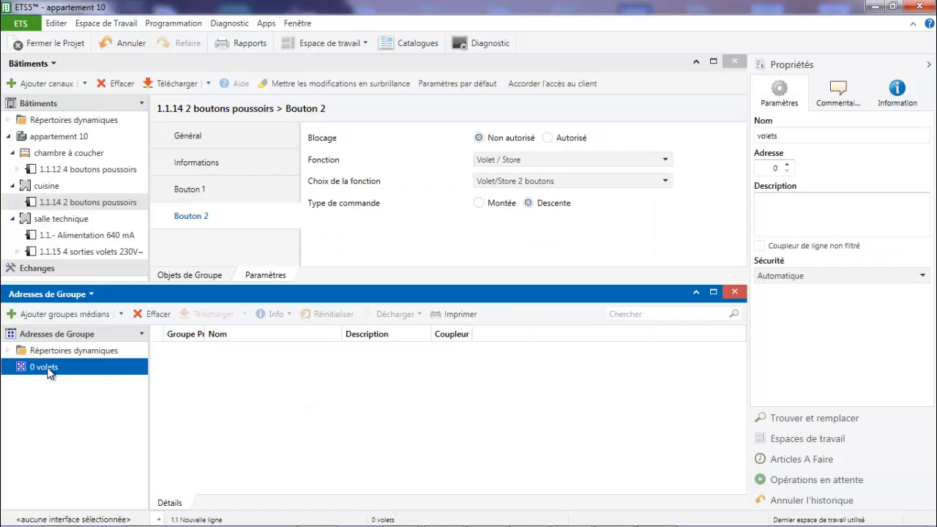
left_click(78, 320)
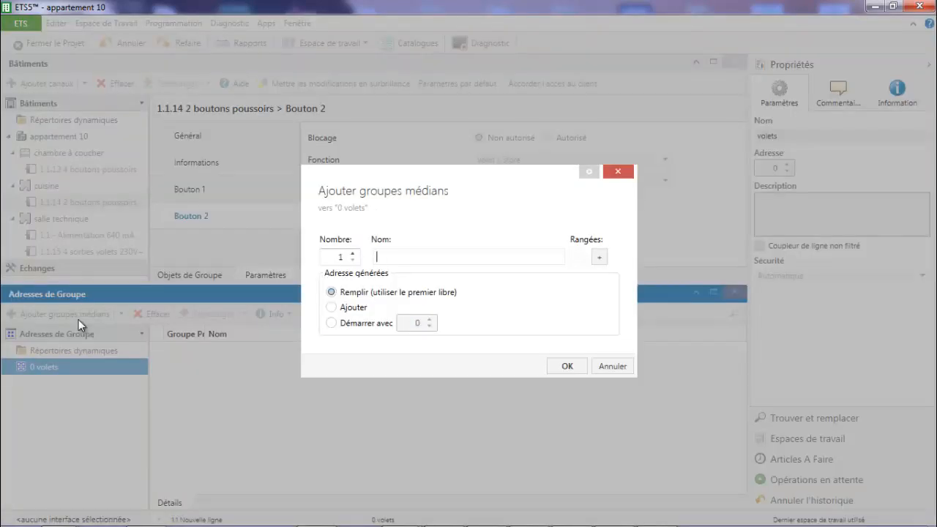
type("vr chambre")
left_click(561, 369)
left_click(8, 367)
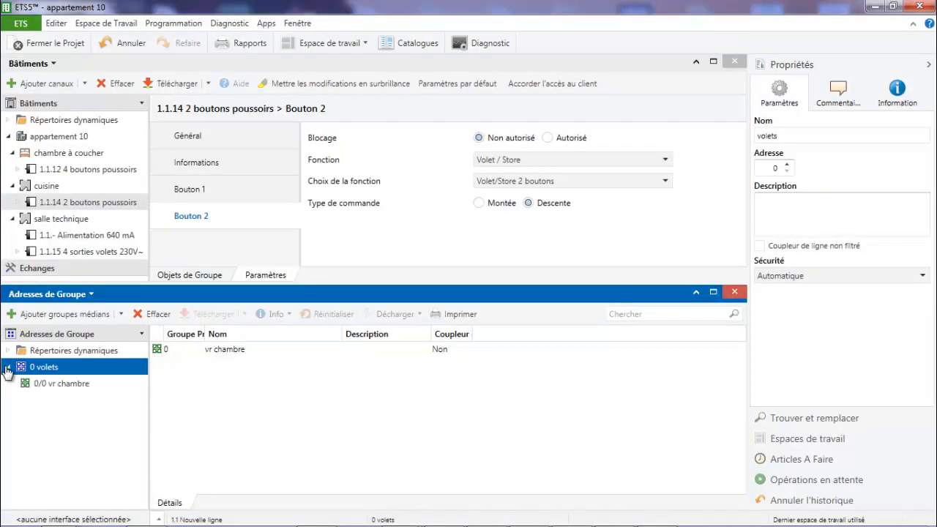
left_click(38, 385)
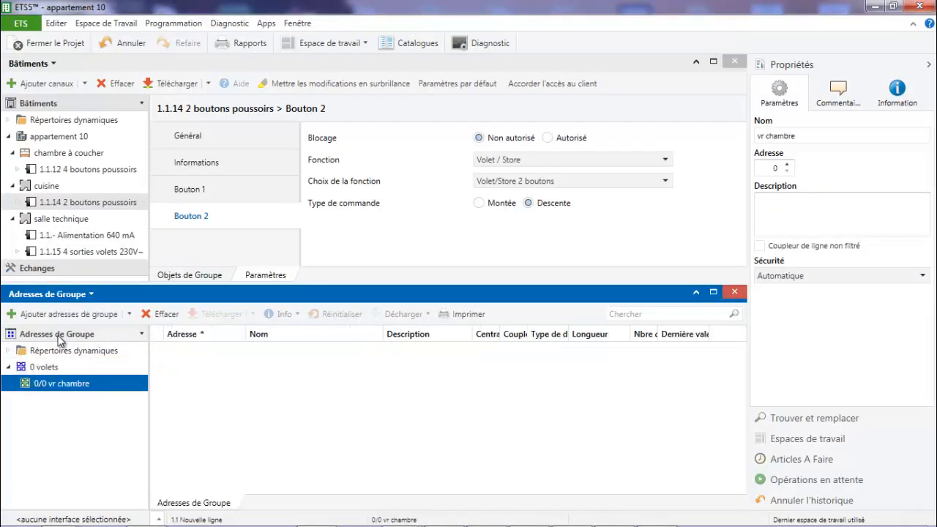
left_click(69, 314)
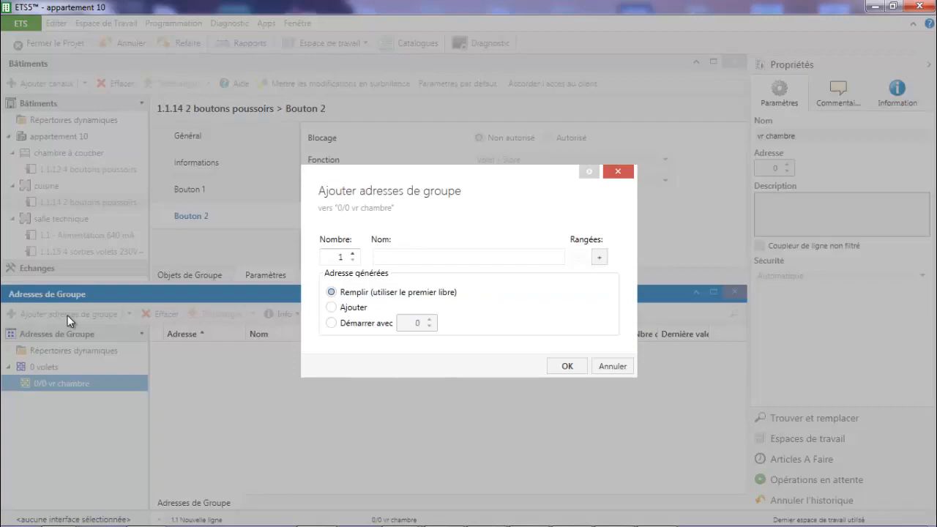
left_click(618, 171)
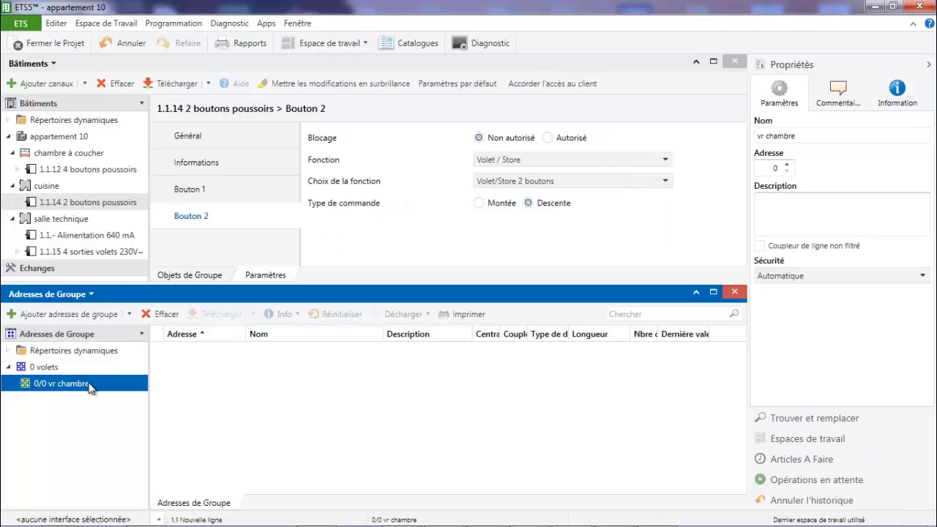
right_click(89, 387)
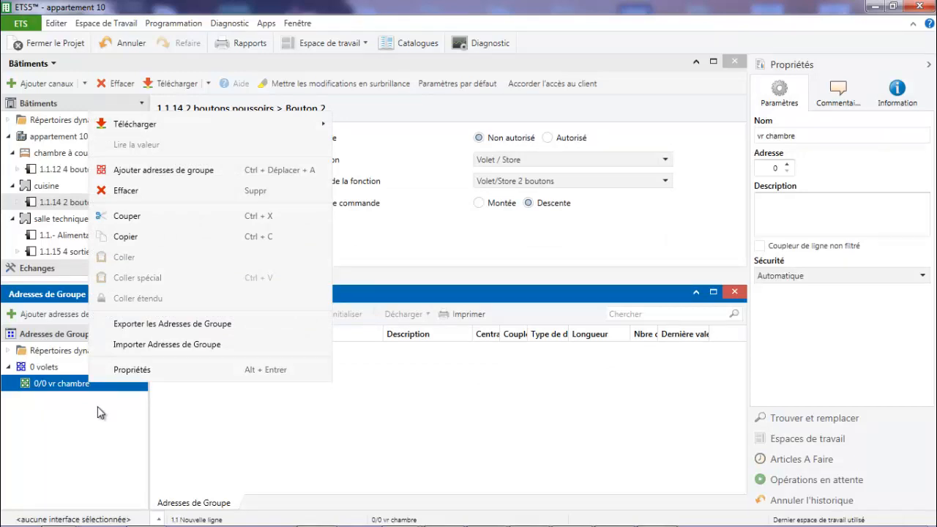
left_click(98, 407)
- Add a group address named "montée/descente" to the middle group vr chambre and select it in the tree
left_click(78, 313)
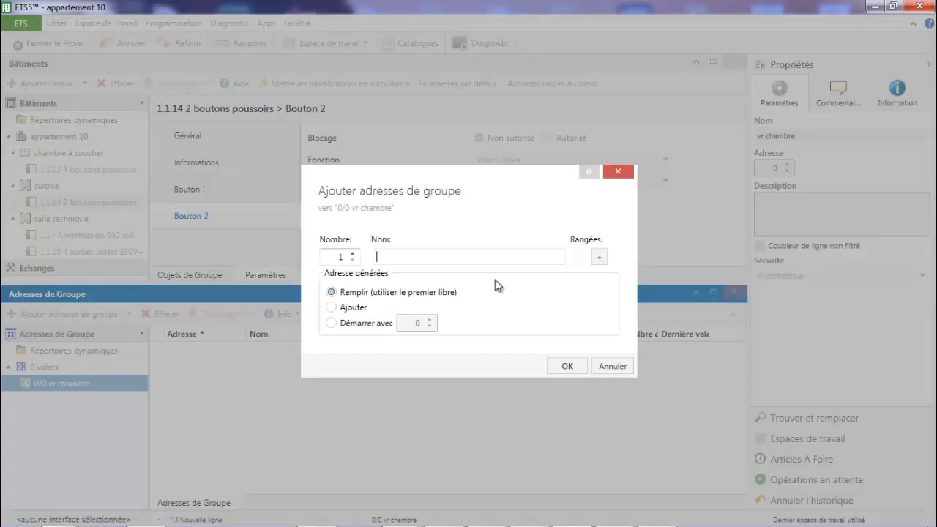
type("montée/descente")
left_click(570, 368)
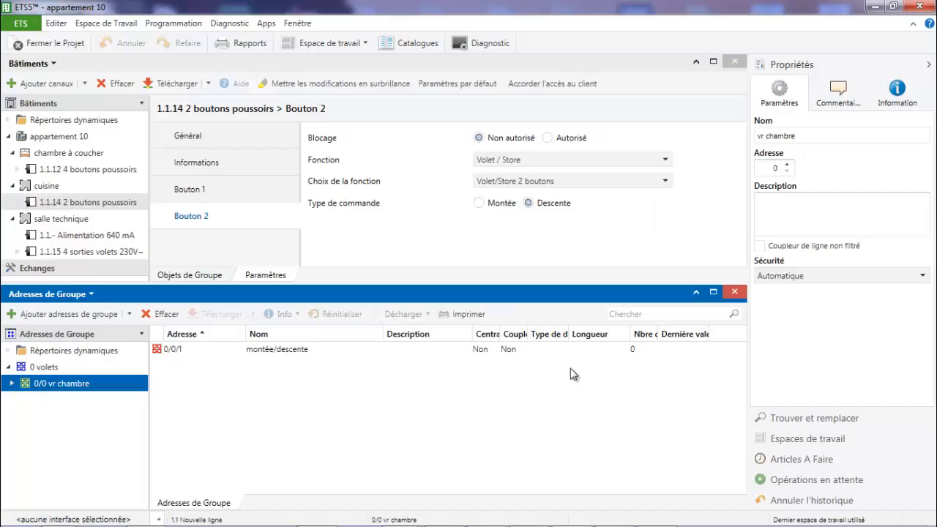
left_click(12, 383)
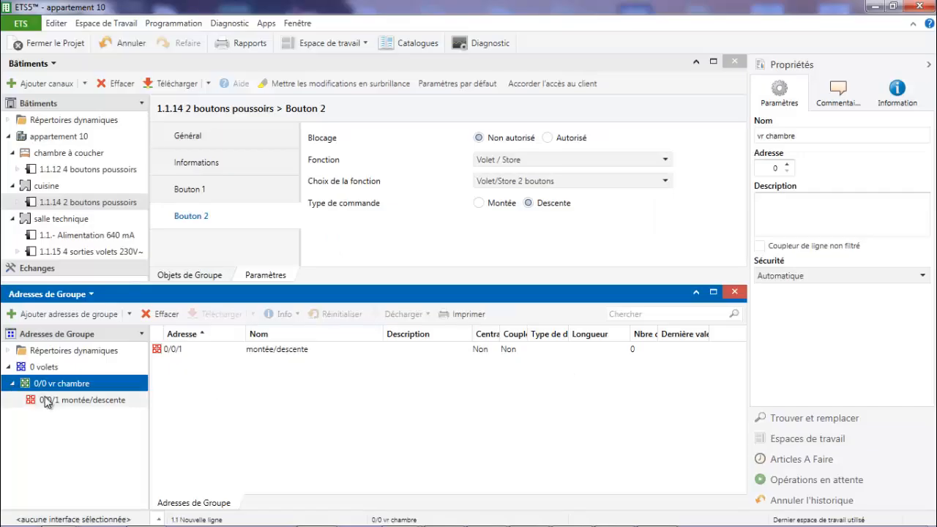
left_click(50, 400)
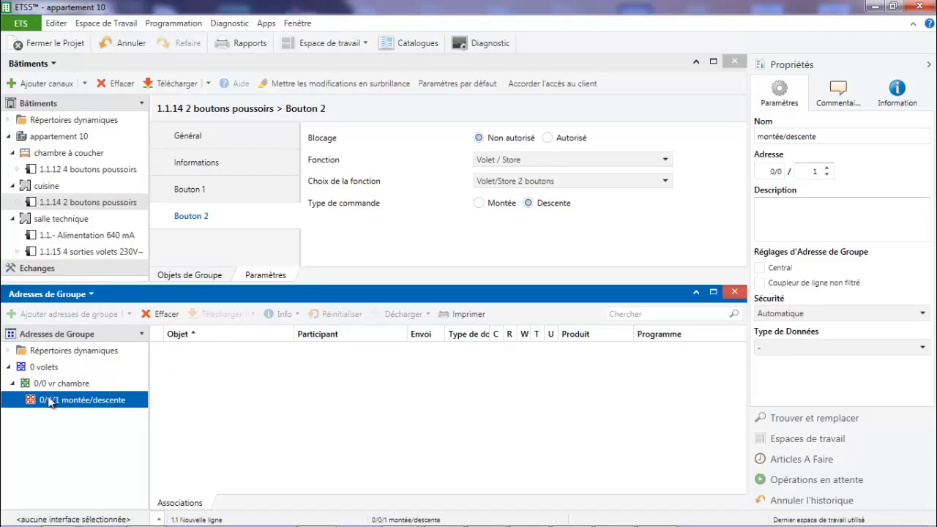
left_click(52, 352)
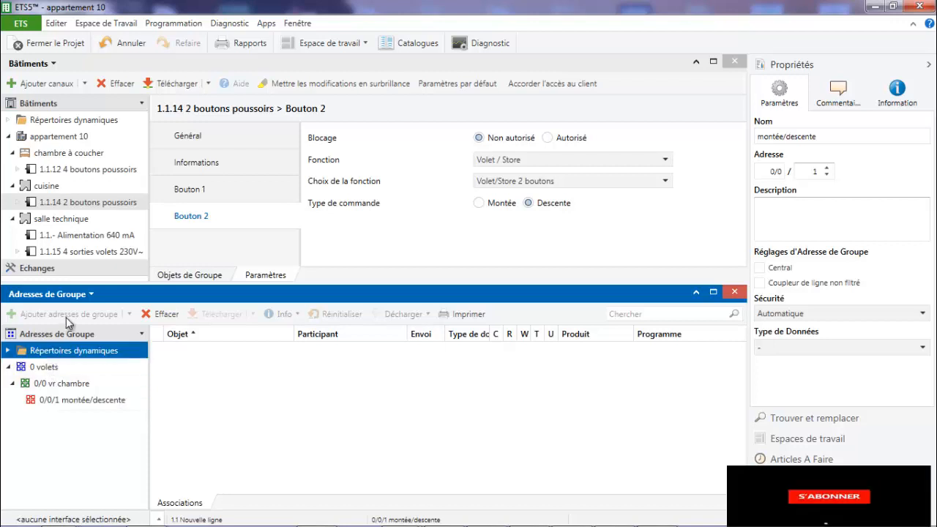
left_click(46, 368)
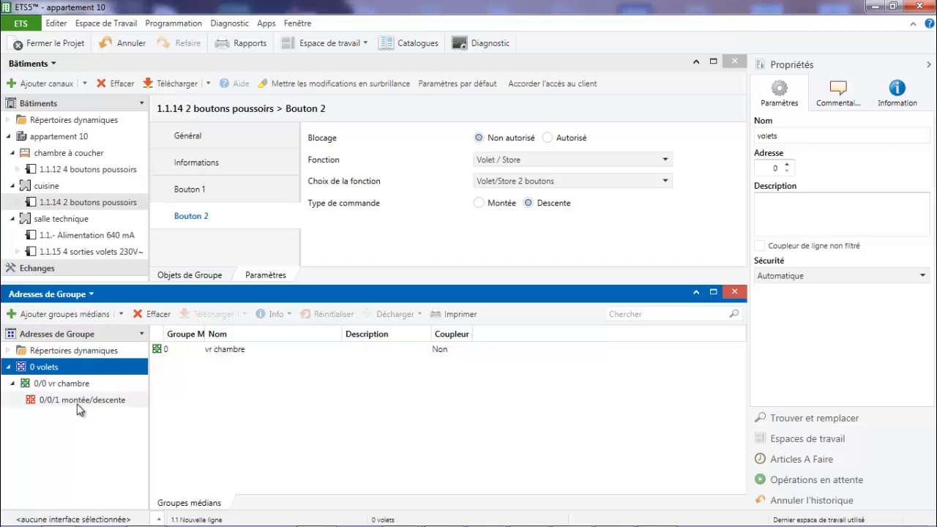
left_click(81, 384)
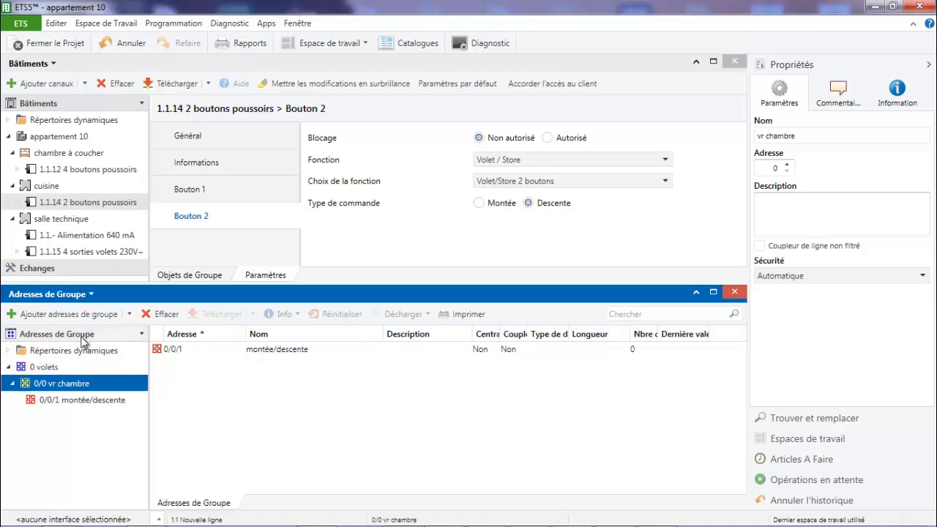
- Add a second middle group named "volets cuisine" under the main group volets
left_click(51, 367)
left_click(83, 314)
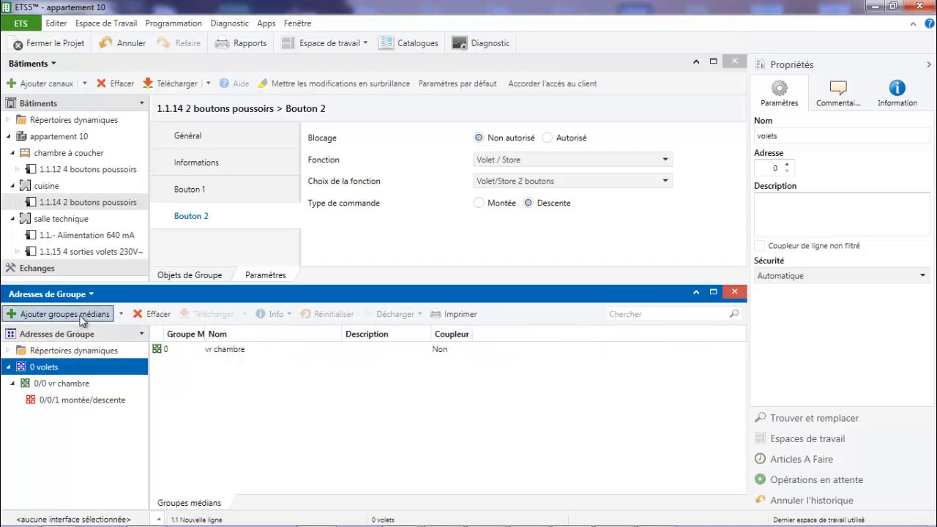
type("volet")
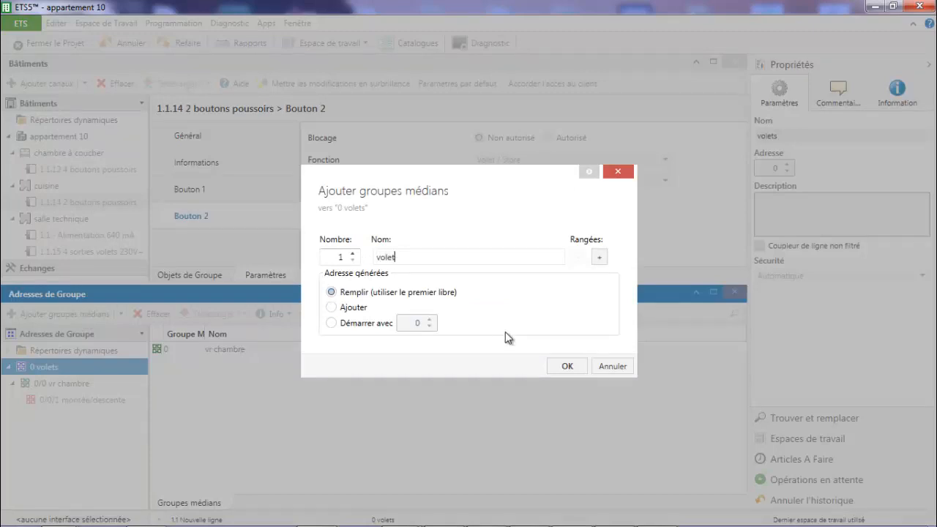
type("s cuisine")
left_click(562, 366)
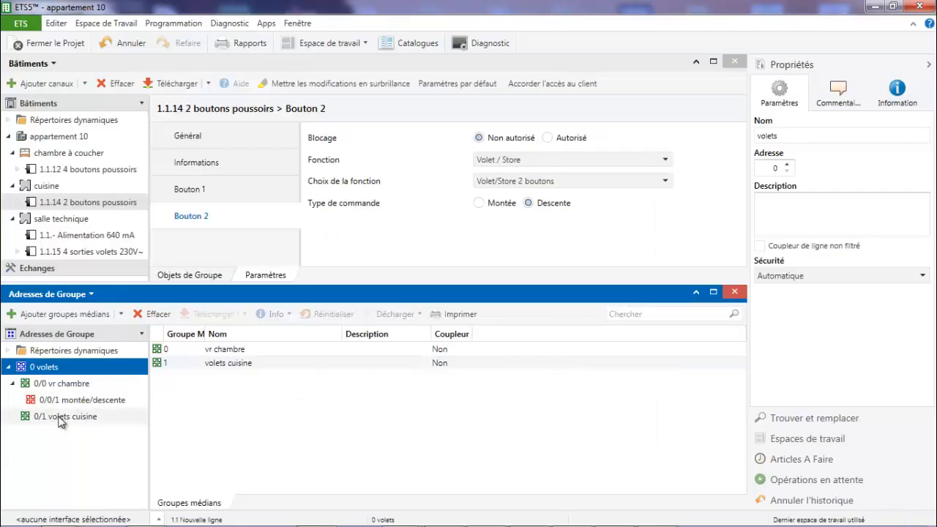
- Add a group address named "montée /descente vr cuisine" to the middle group volets cuisine and select it in the tree
left_click(59, 417)
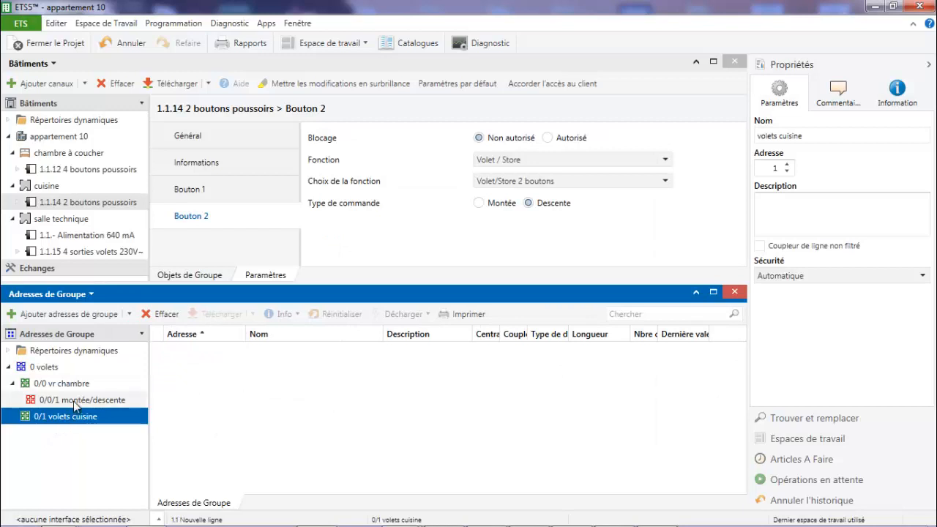
left_click(77, 314)
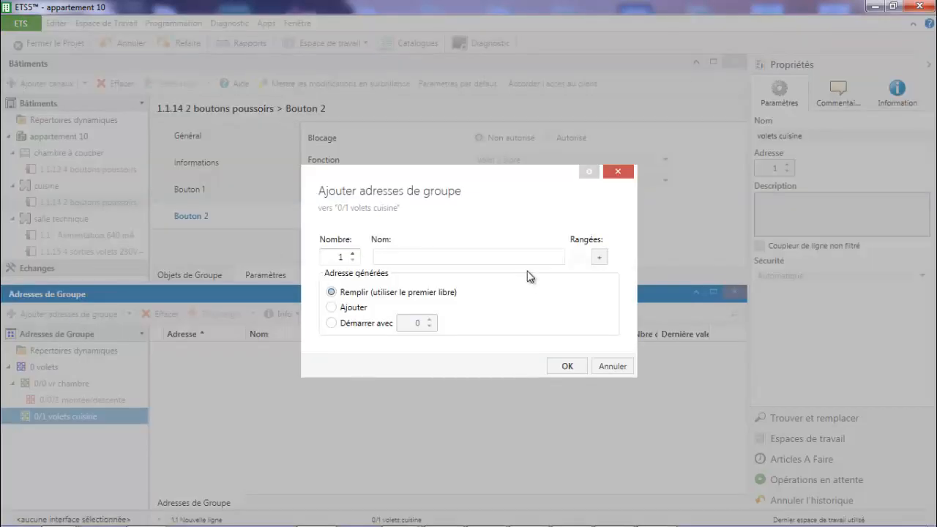
type("montée /descente vr c")
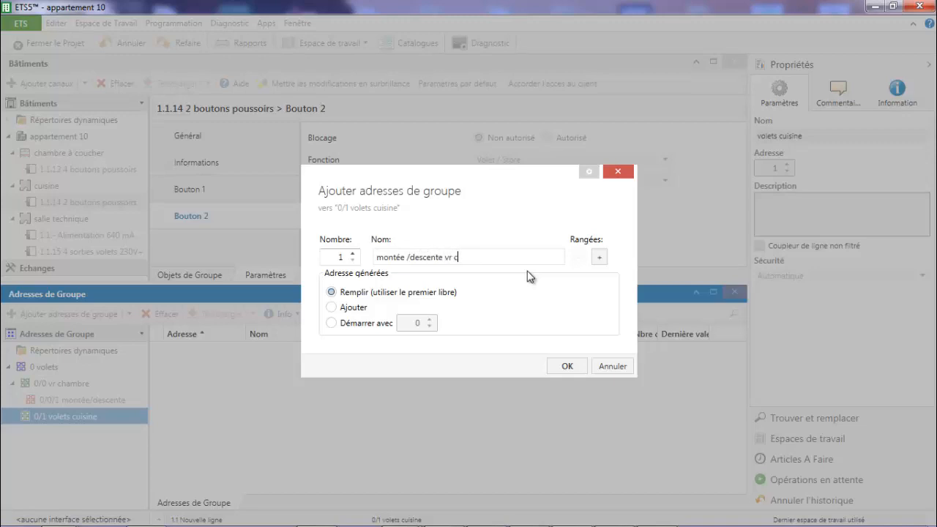
type("uisine")
left_click(566, 367)
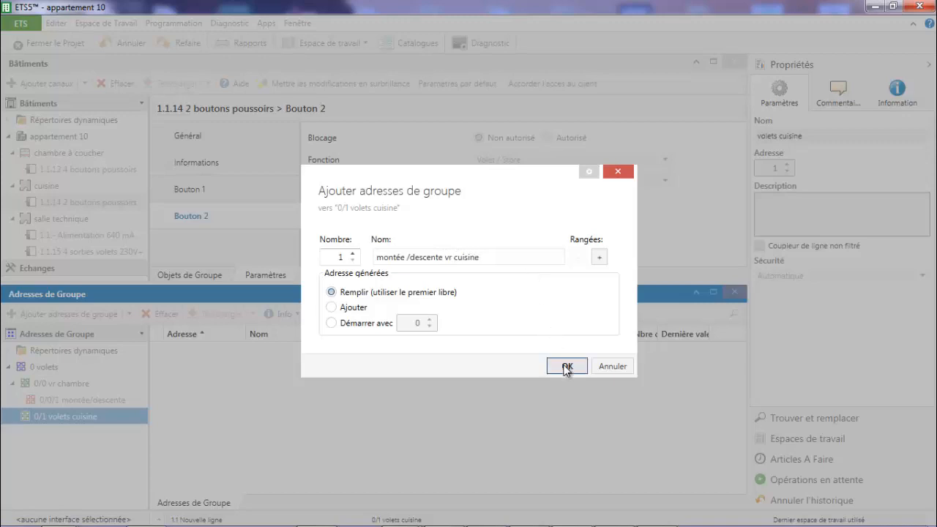
left_click(12, 415)
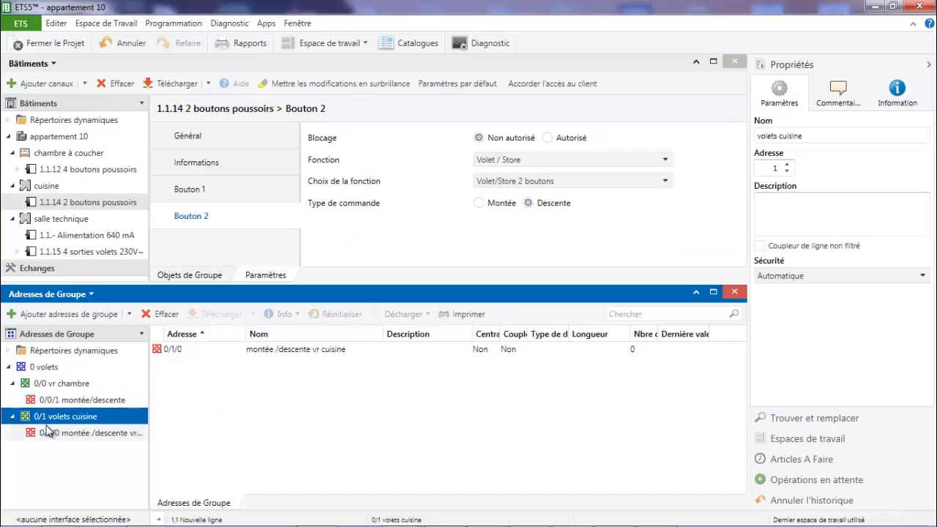
left_click(53, 438)
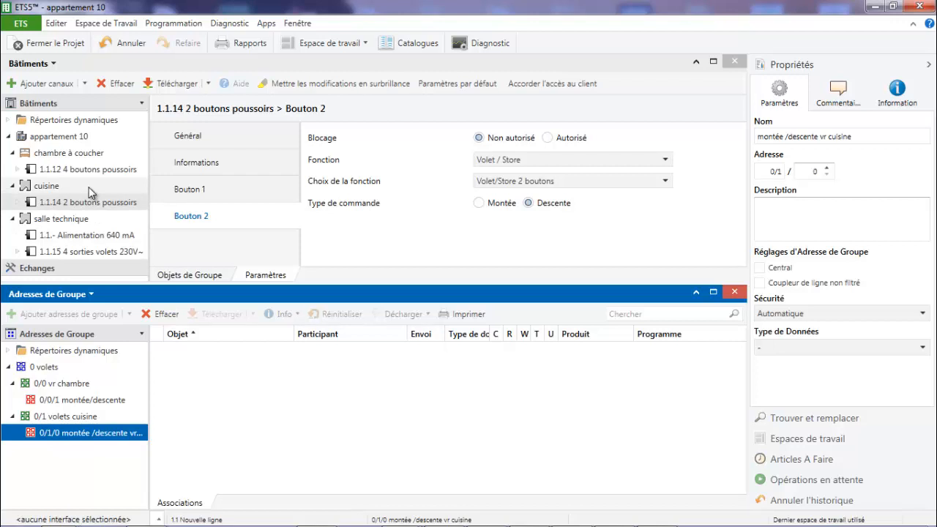
- Link group address 0/0/1 montée/descente to the Montée/Descente objects of Bouton poussoir 1 and 2 on the chambre à coucher's 4 boutons poussoirs
left_click(70, 170)
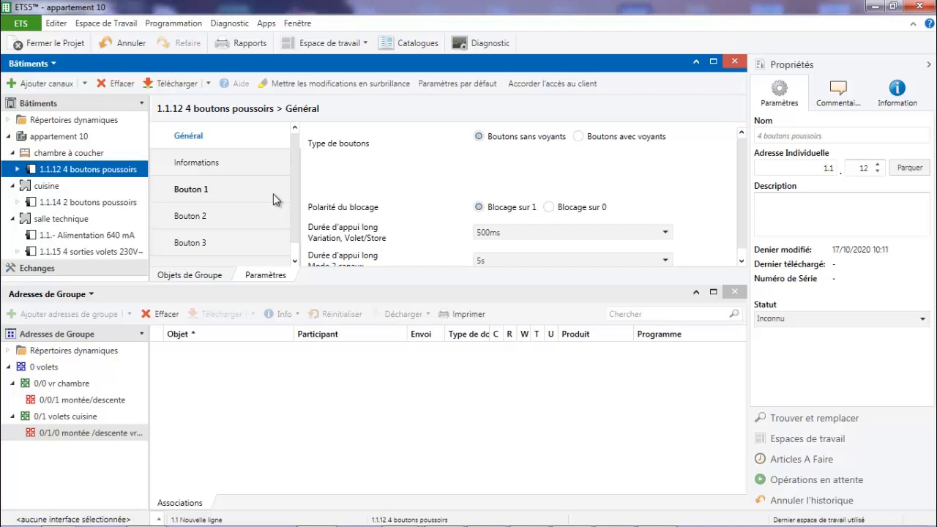
left_click(207, 274)
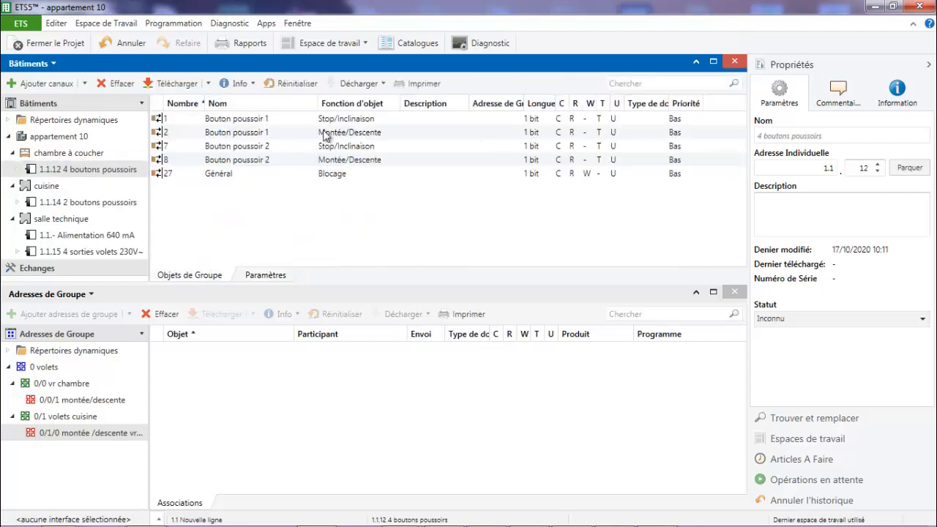
left_click(87, 402)
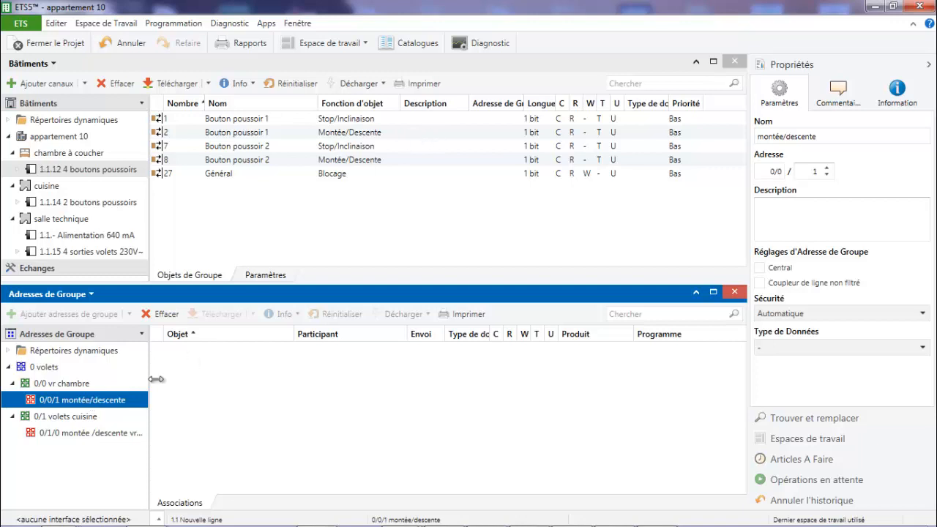
left_click_drag(111, 407, 401, 138)
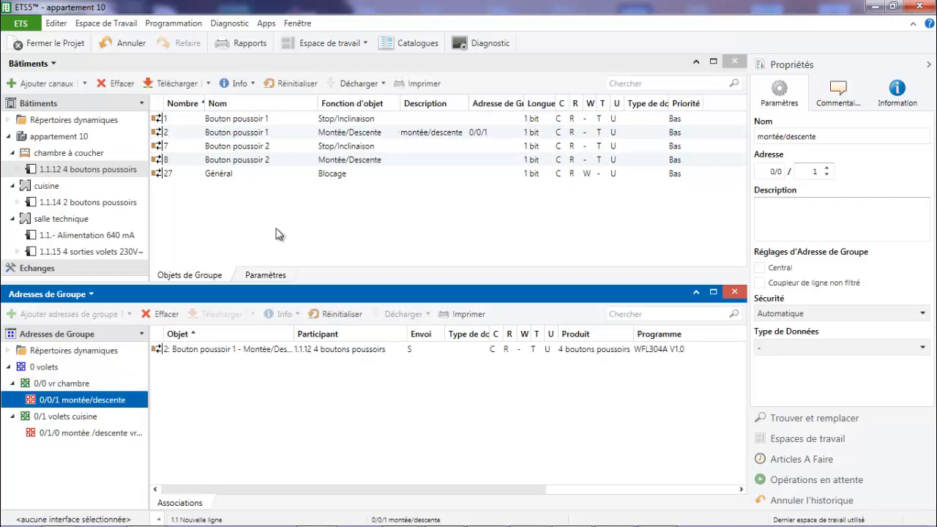
left_click_drag(86, 402, 423, 159)
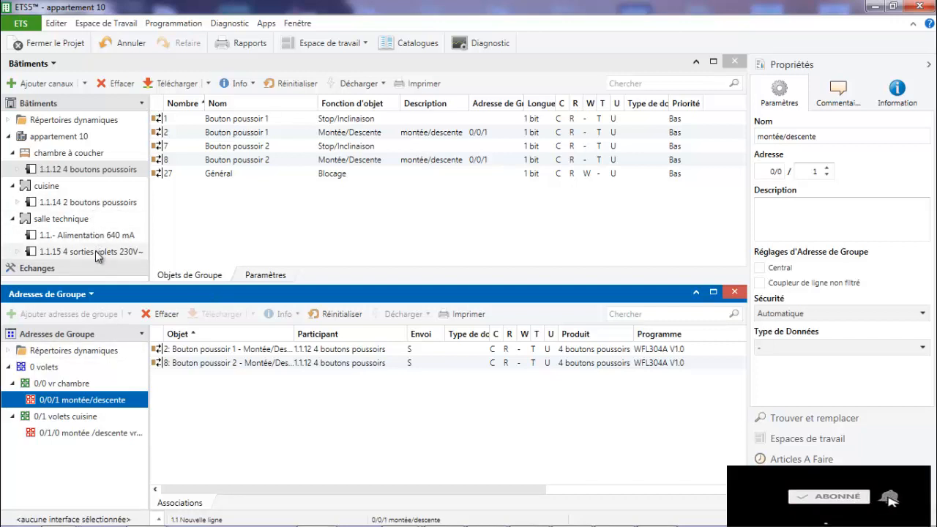
- Link group address 0/1/0 montée /descente vr cuisine to the Montée/Descente objects of Bouton poussoir 1 and 2 on the cuisine's 2 boutons poussoirs
left_click(102, 203)
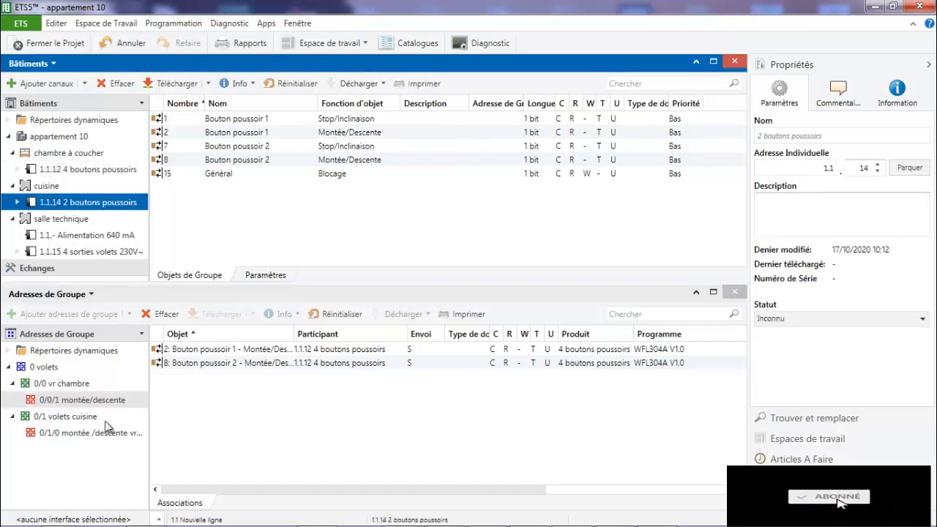
left_click_drag(88, 433, 416, 133)
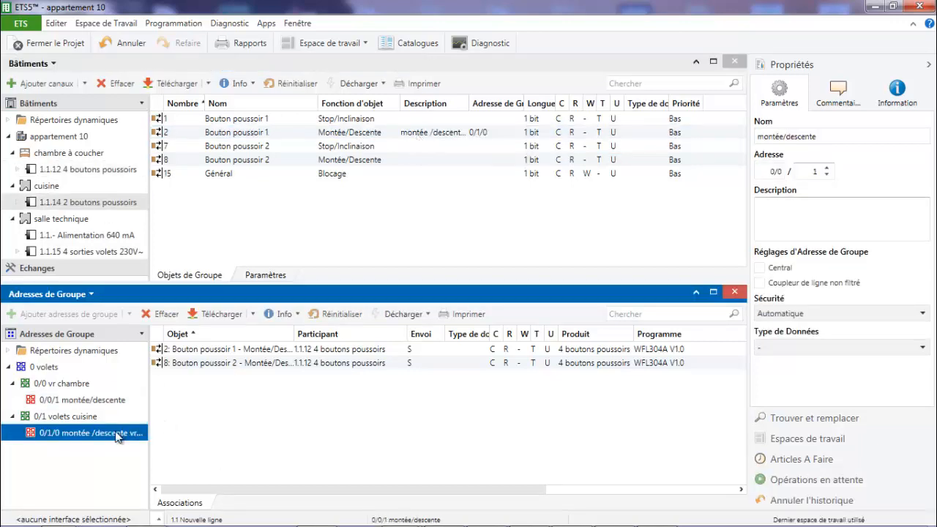
left_click_drag(121, 436, 442, 161)
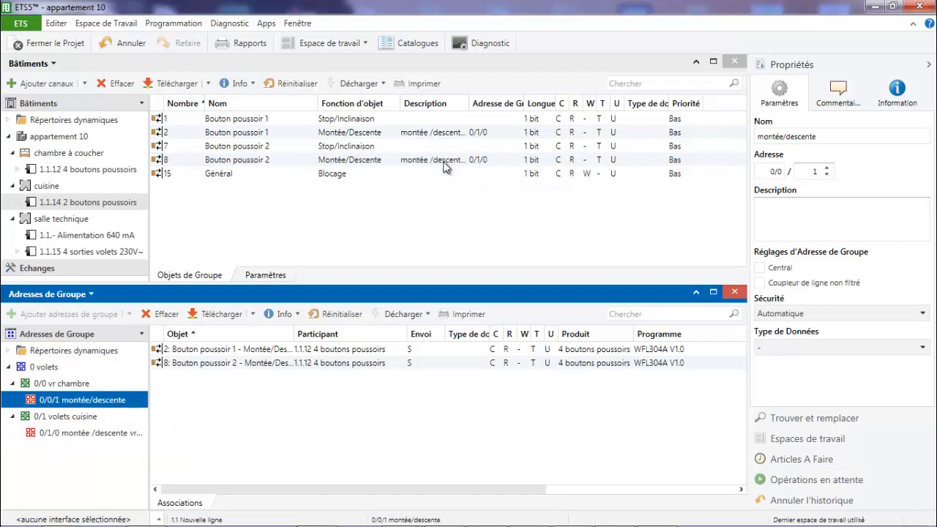
left_click(71, 397)
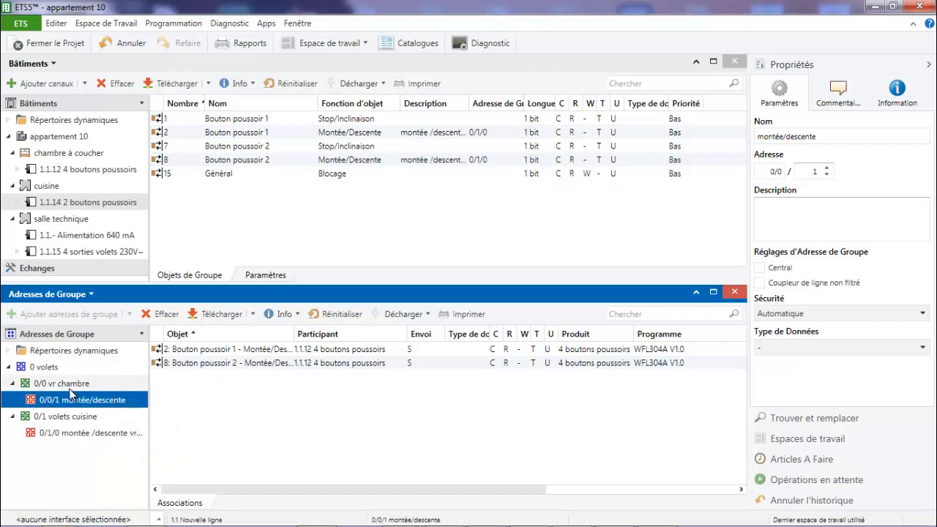
- In the Sortie 1 parameters of the 4 sorties volets 230V~ device, set both Durée de montée totale and Durée de descente totale to 20 s
left_click(82, 253)
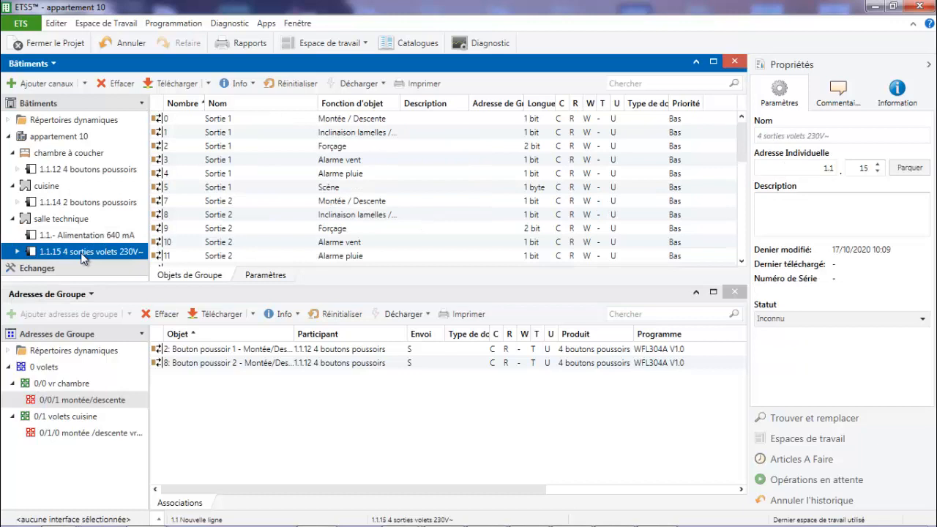
left_click(253, 275)
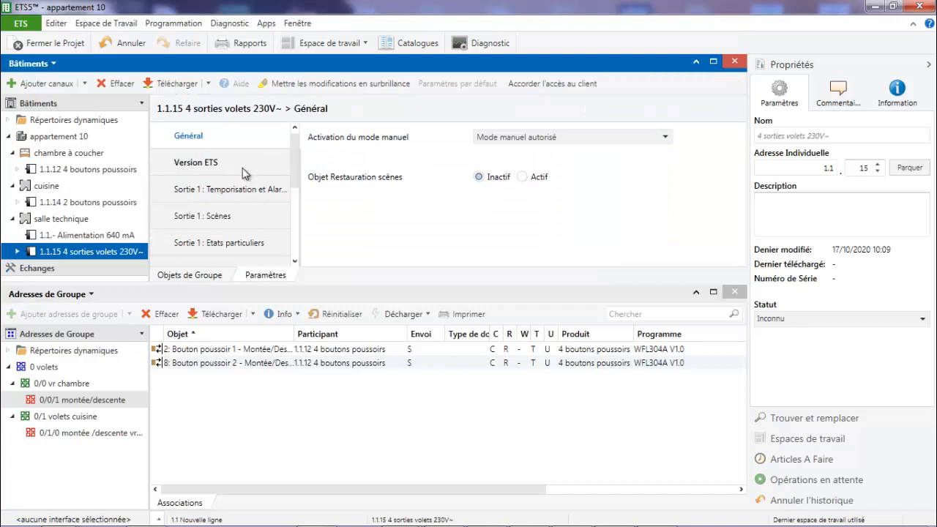
left_click(240, 194)
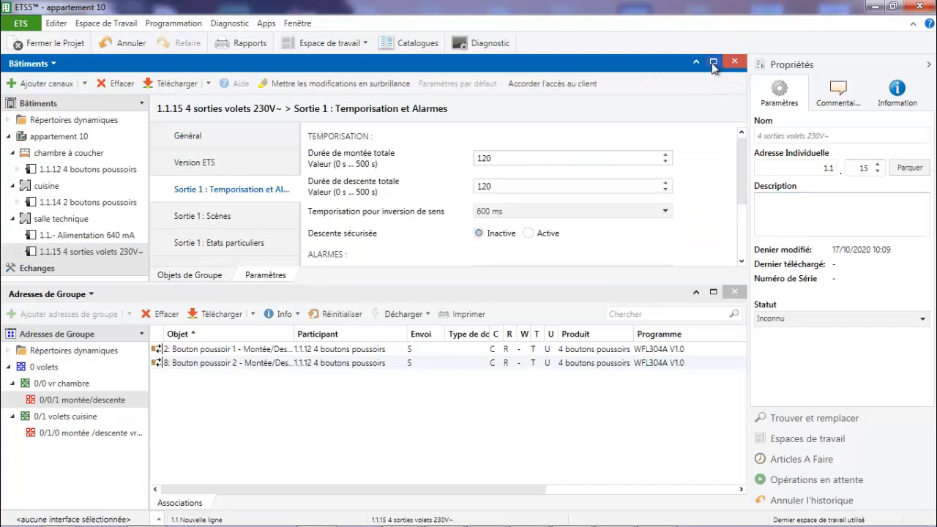
left_click(741, 242)
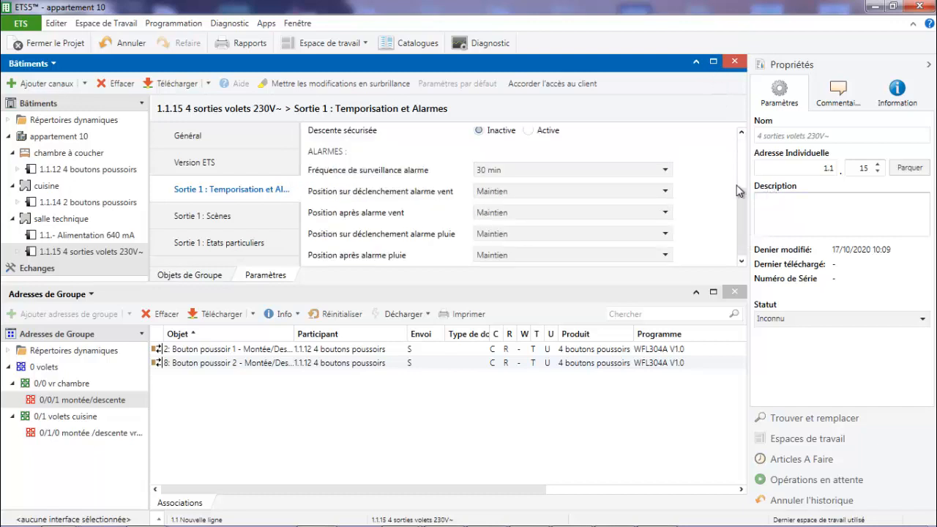
left_click(741, 172)
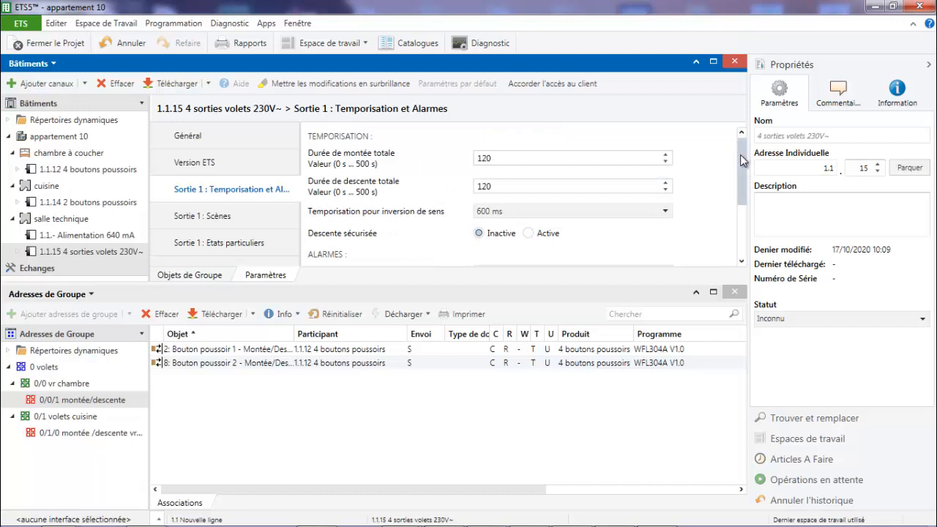
left_click(572, 160)
double_click(572, 159)
type("20")
double_click(553, 189)
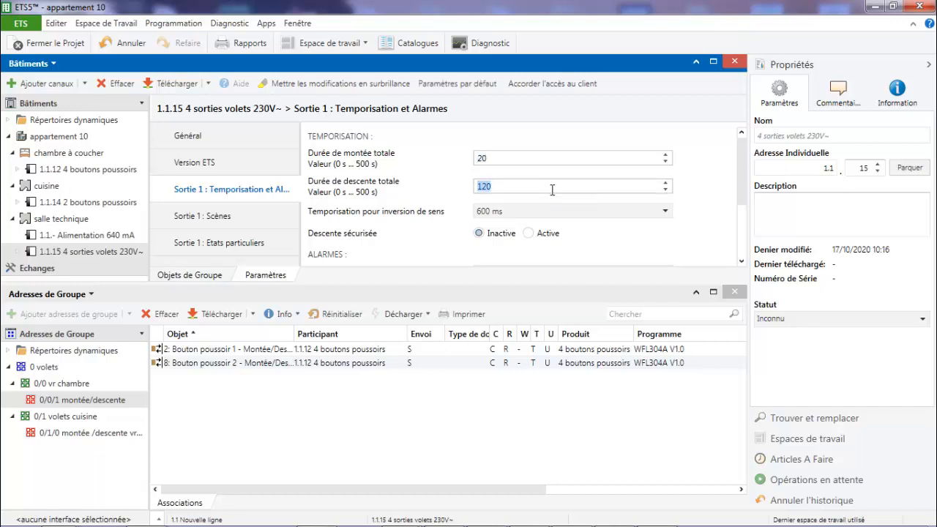
type("20")
- Set Sortie 1's Temporisation pour inversion de sens to 1 s
left_click(515, 214)
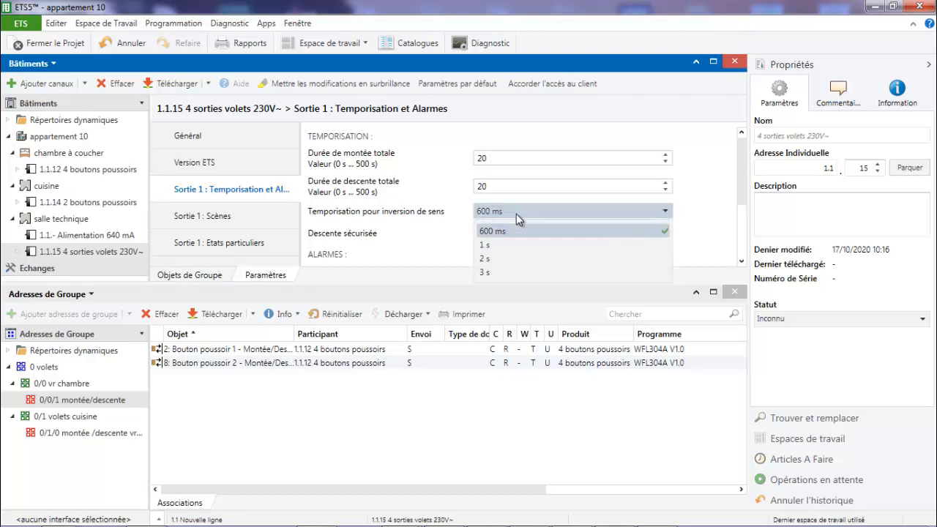
left_click(511, 251)
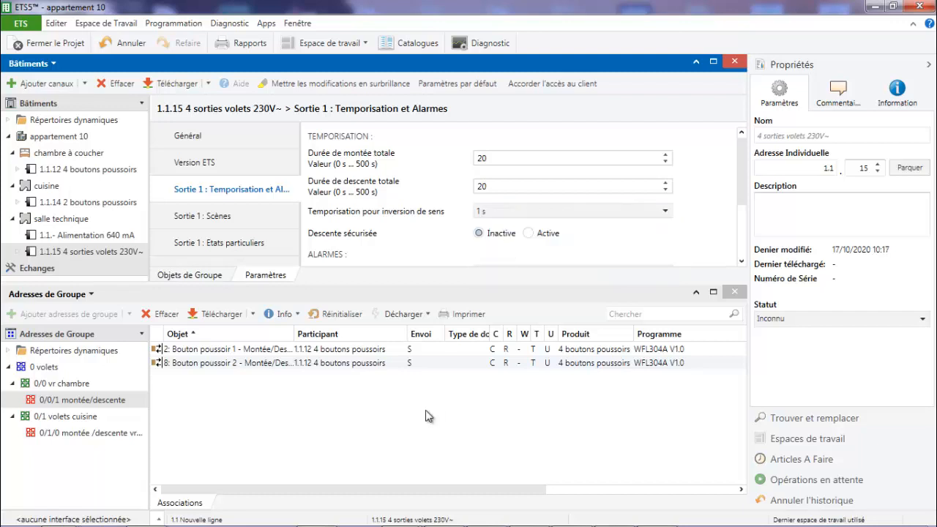
left_click(426, 418)
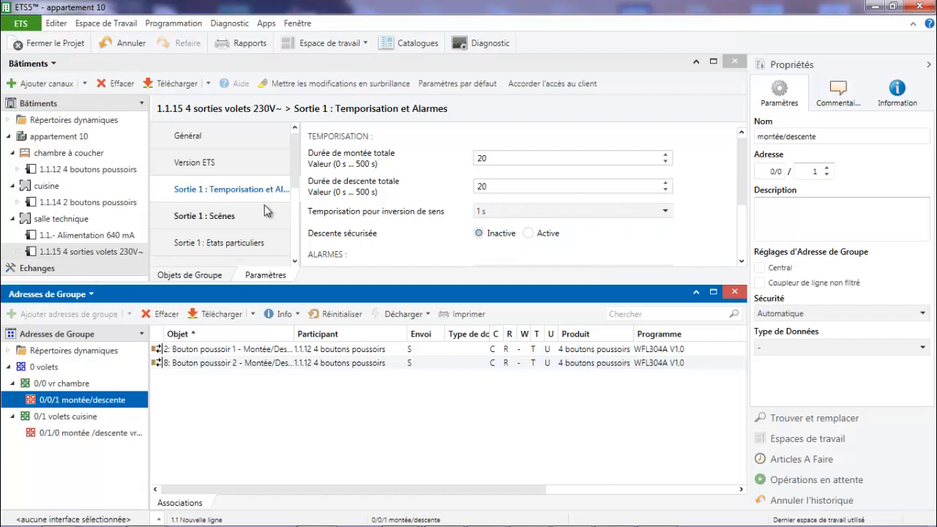
- Link group address 0/0/1 to the Montée / Descente object of Sortie 1 and 0/1/0 to that of Sortie 2 on the 4 sorties volets device
left_click(191, 275)
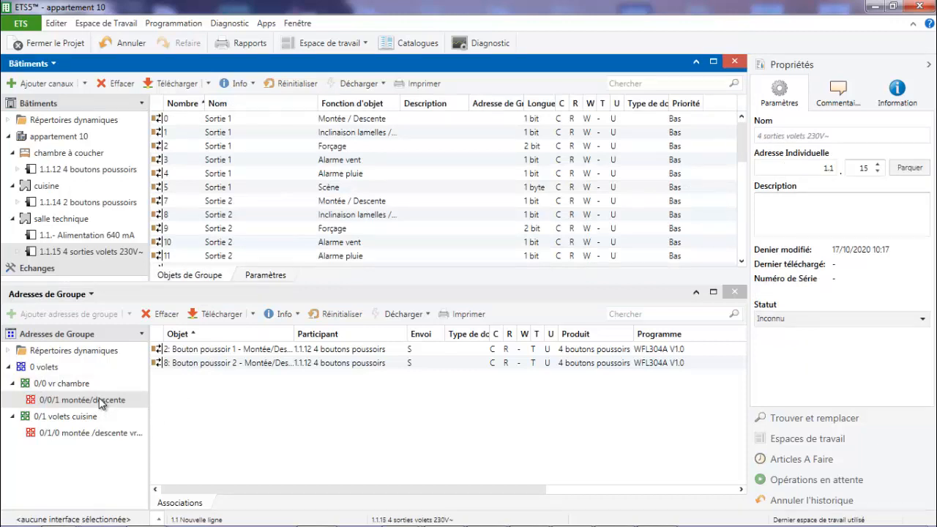
left_click_drag(99, 397, 412, 127)
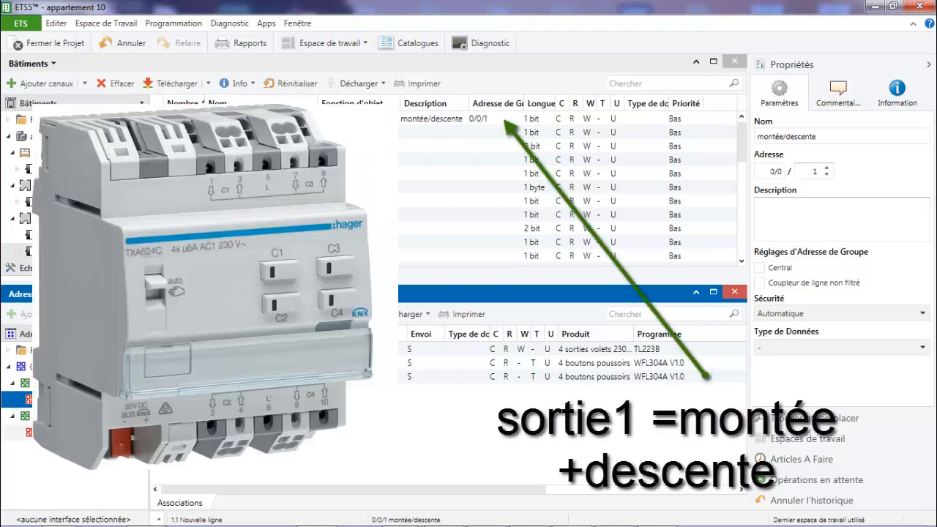
left_click_drag(51, 431, 433, 121)
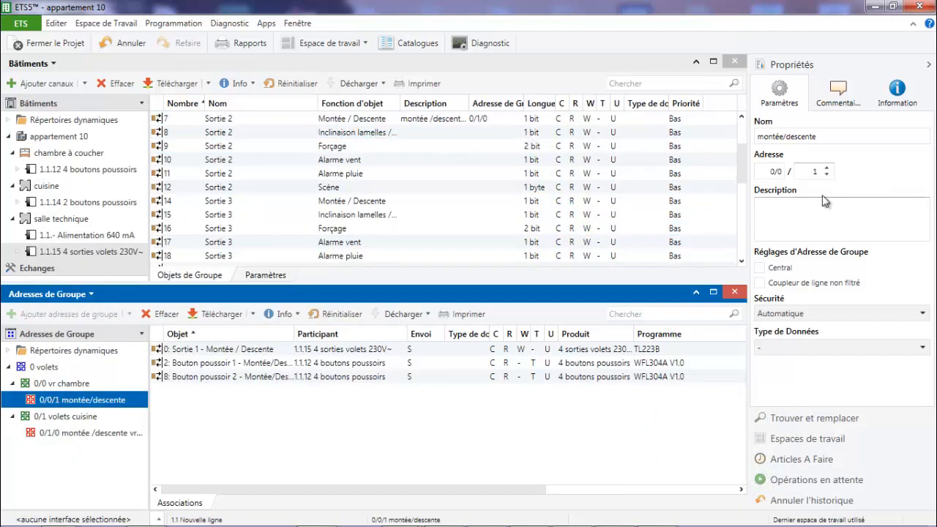
left_click_drag(741, 168, 740, 142)
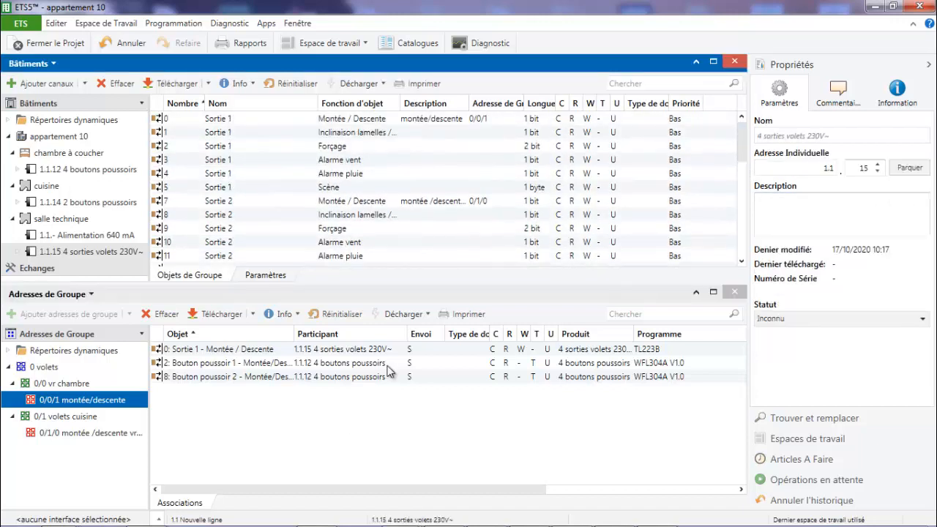
left_click(743, 215)
left_click(742, 234)
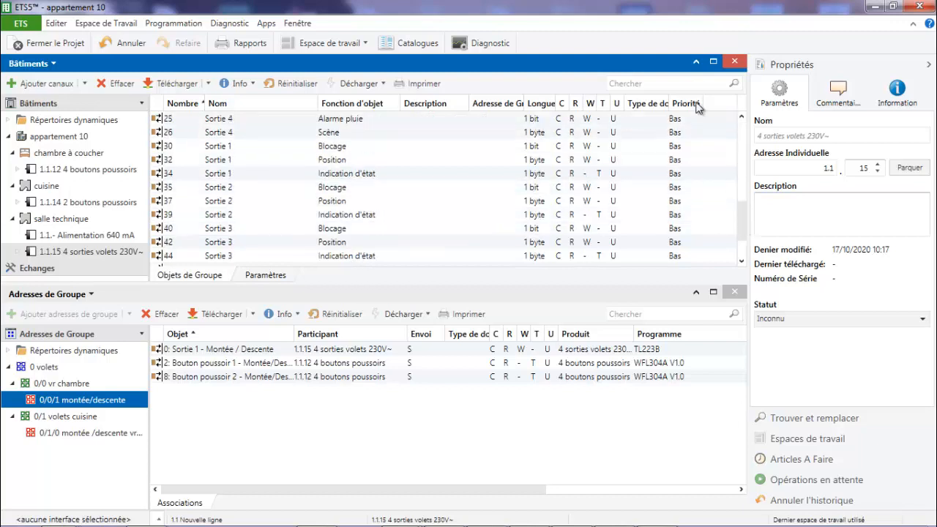
left_click(743, 213)
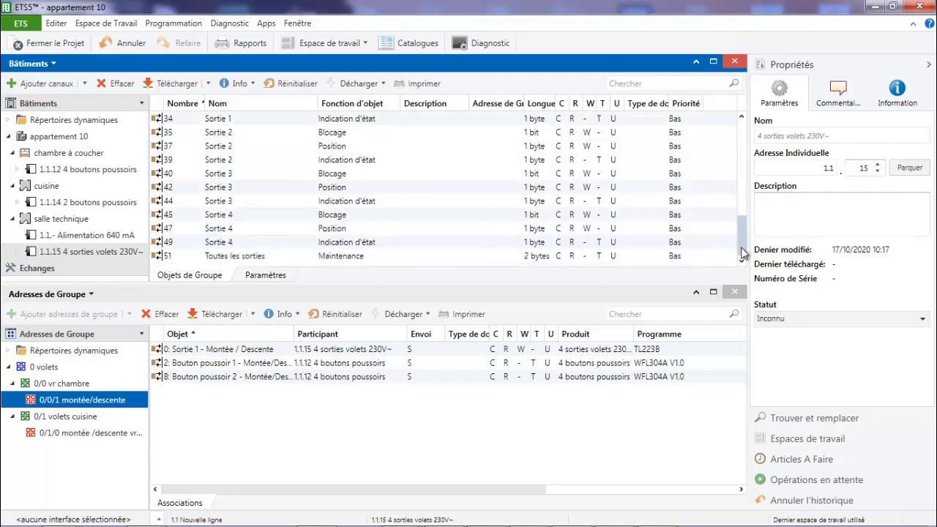
scroll(738, 137, "up", 10)
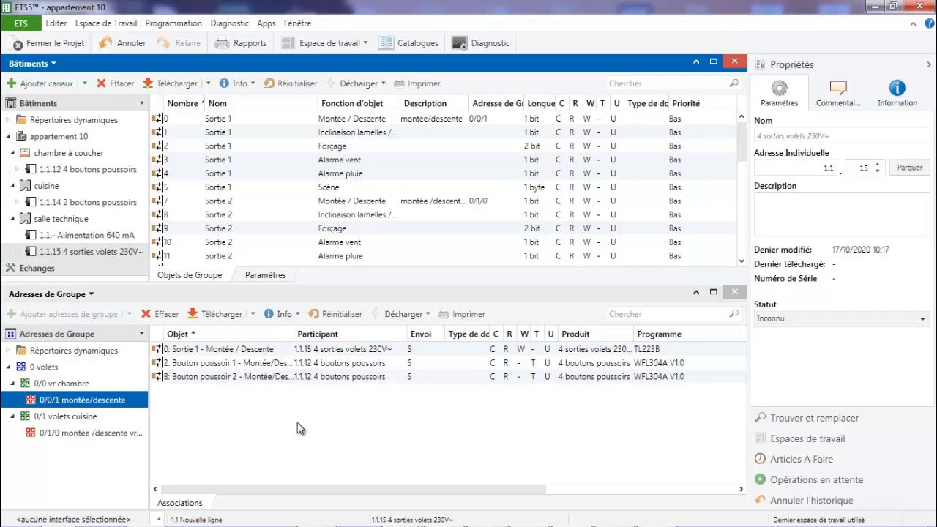
- Try to download the programming for the group address 0/0/1 montée/descente
left_click(223, 316)
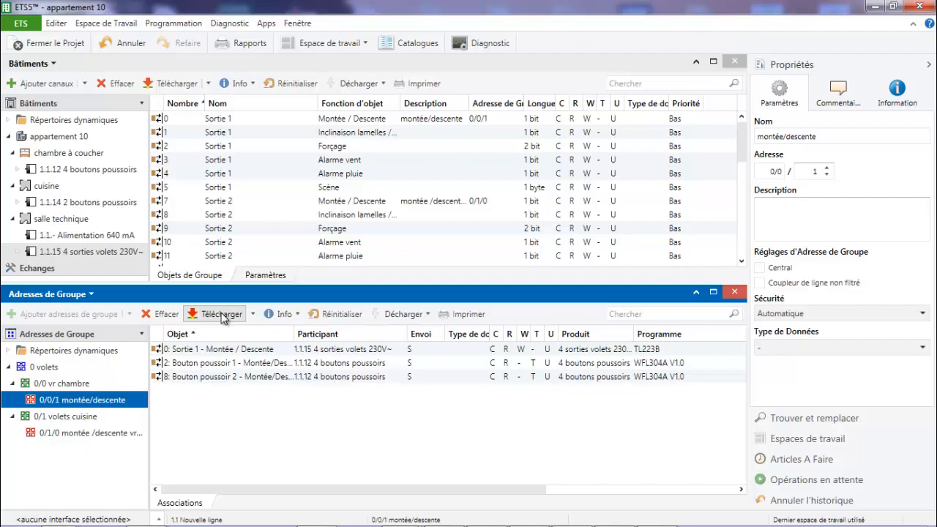
left_click(222, 315)
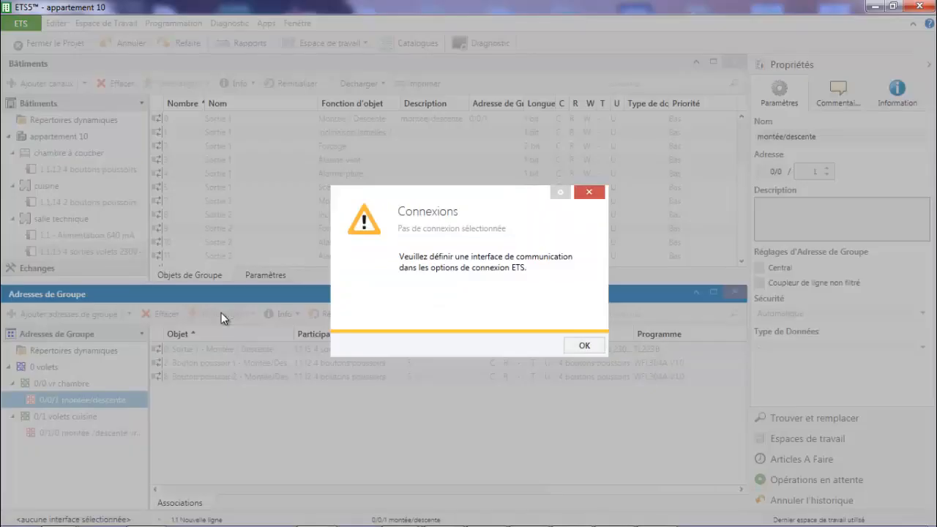
left_click(589, 346)
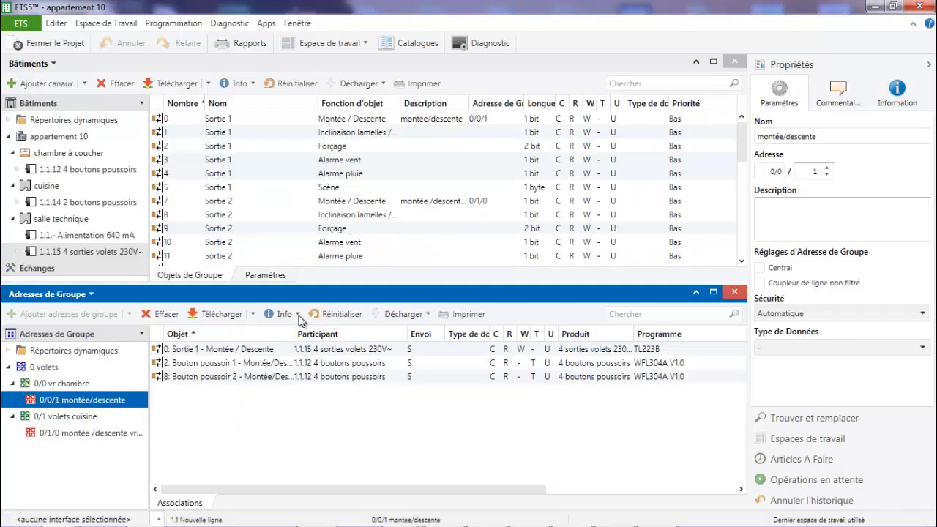
- Try to download only the individual address from the group address 0/0/1 montée/descente
left_click(253, 314)
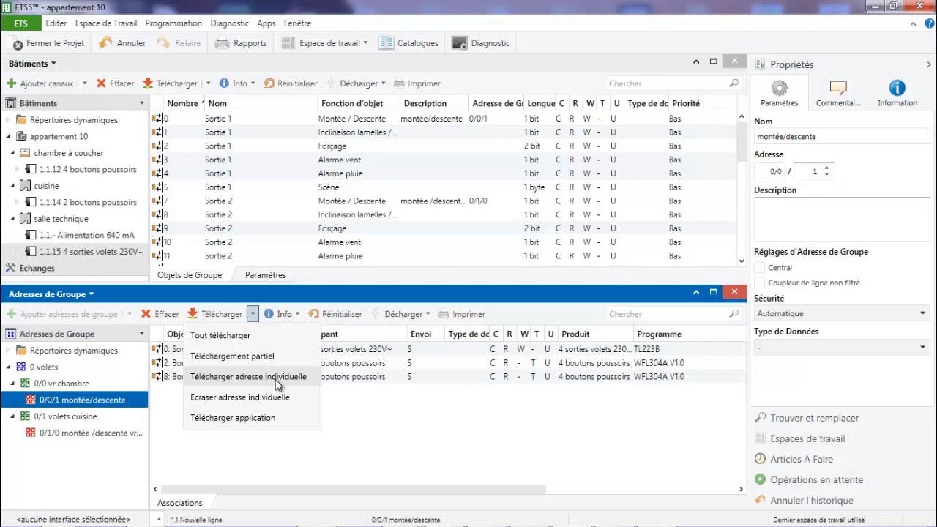
left_click(105, 250)
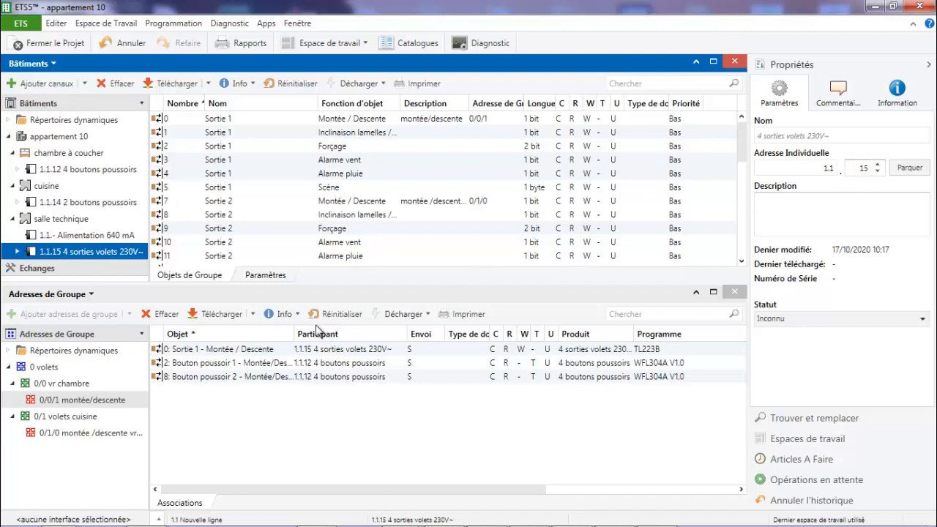
left_click(253, 316)
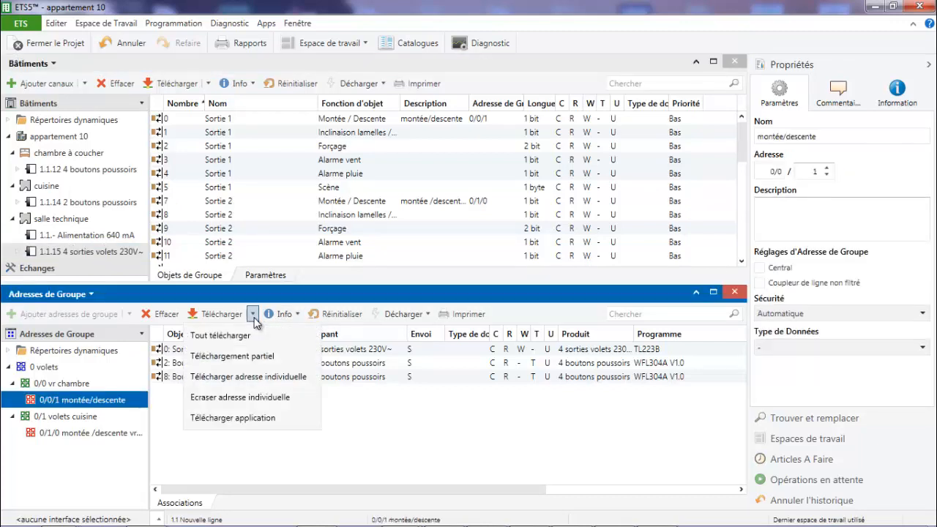
left_click(254, 377)
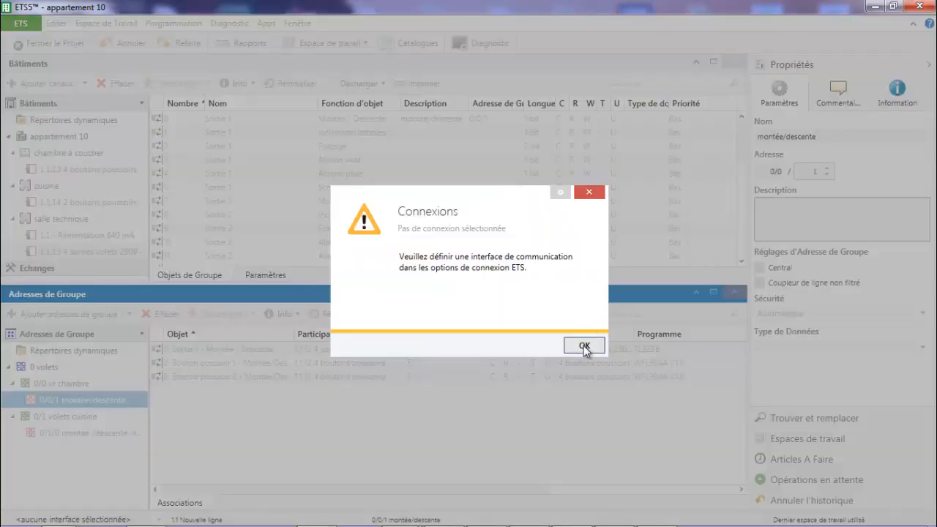
left_click(583, 345)
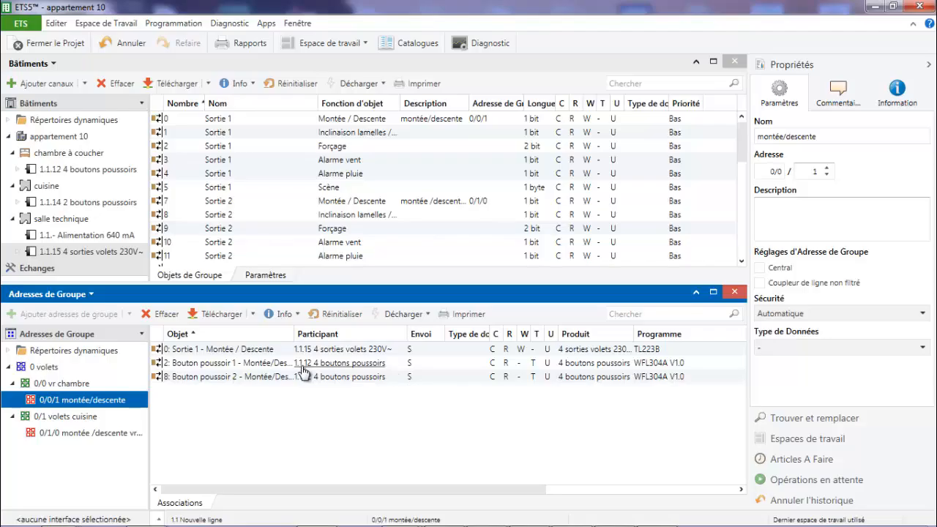